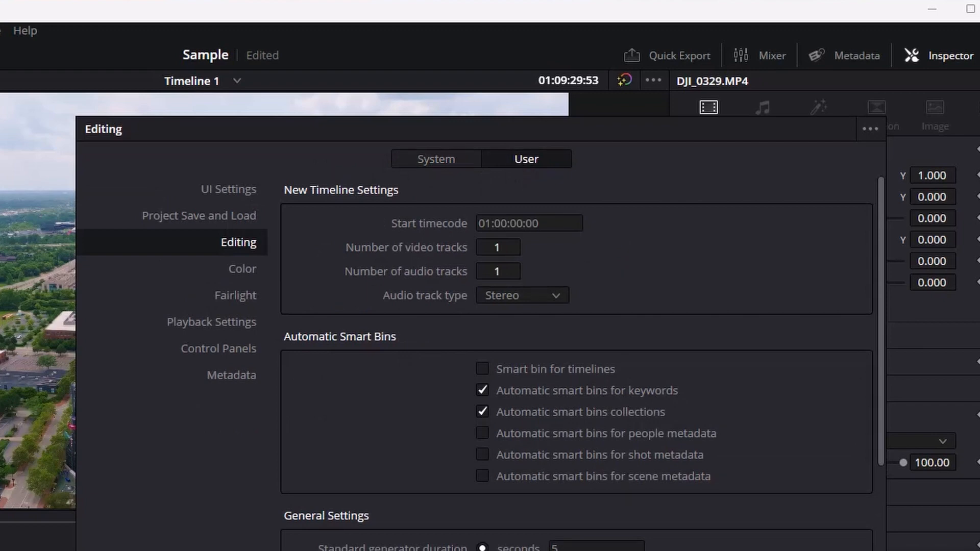
Review the user preferences for project saving and backups, and the standard still duration in the Editing settings.
{"action": "left_click", "coordinate": [189, 217]}
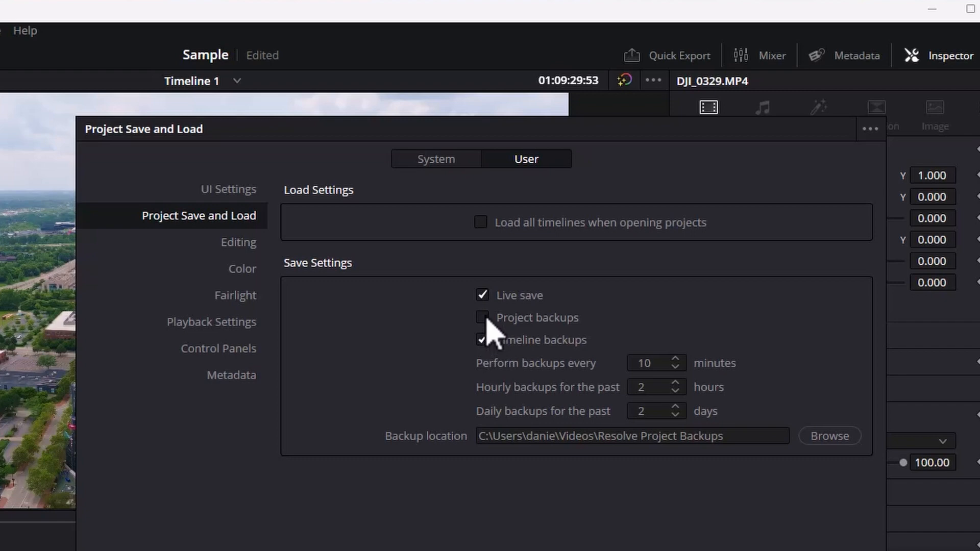
{"action": "left_click", "coordinate": [237, 242]}
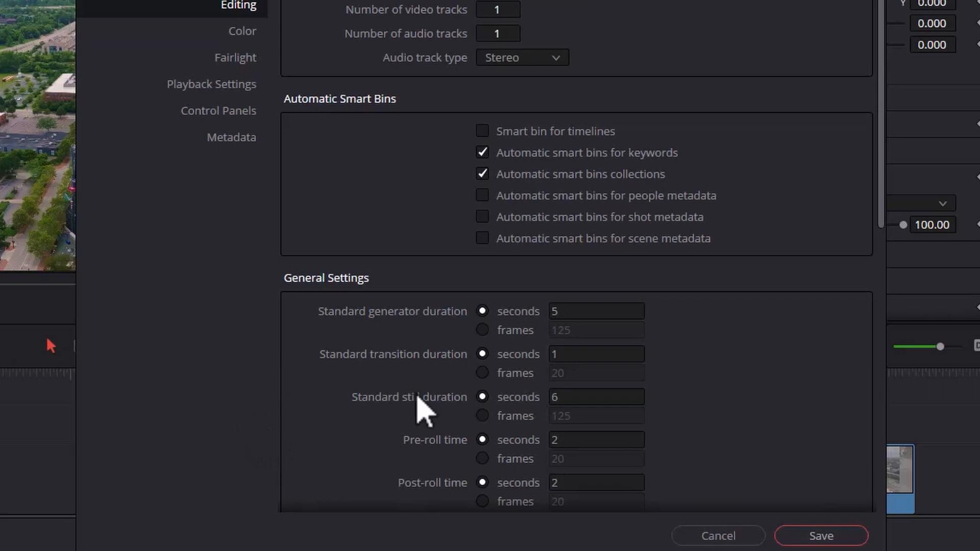
{"action": "left_click", "coordinate": [569, 400]}
{"action": "left_click_drag", "start_coordinate": [570, 402], "coordinate": [552, 402]}
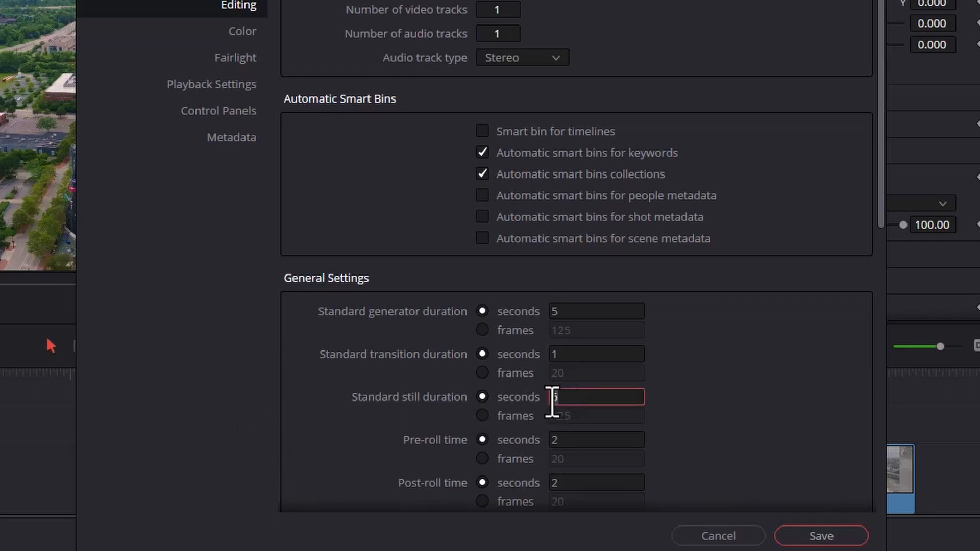
{"action": "left_click", "coordinate": [682, 393]}
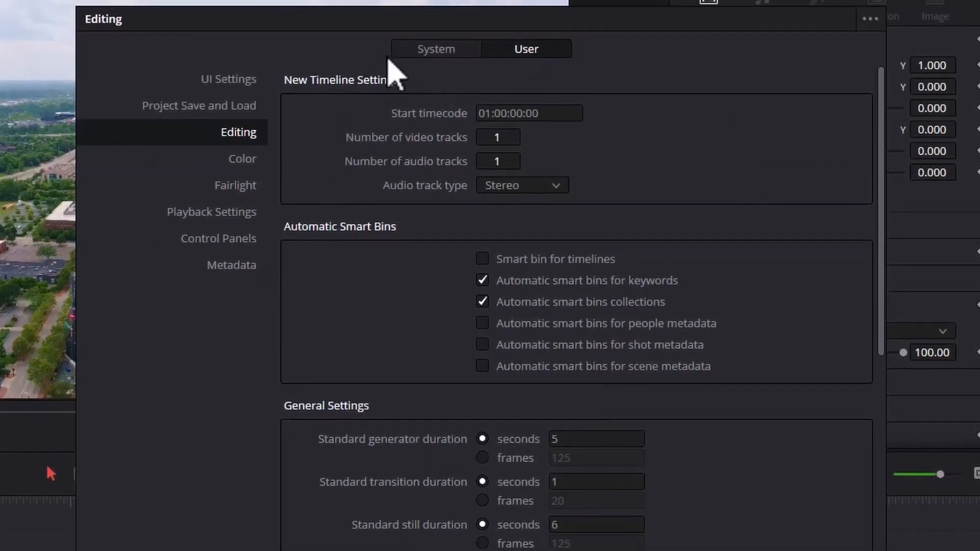
Compare the system and user preferences and look at the reset options offered for each.
{"action": "left_click", "coordinate": [417, 143]}
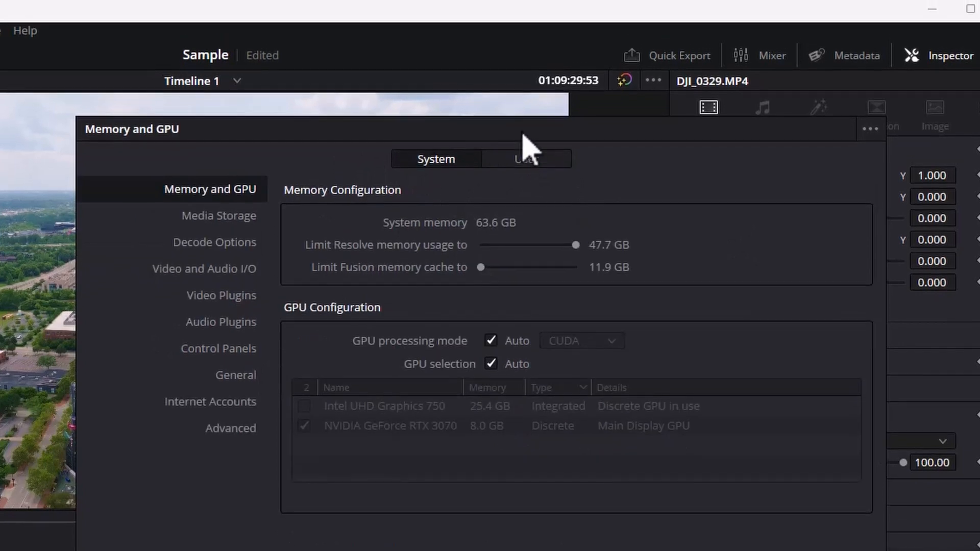
{"action": "left_click", "coordinate": [525, 139]}
{"action": "left_click", "coordinate": [448, 162]}
{"action": "left_click", "coordinate": [534, 163]}
{"action": "left_click", "coordinate": [437, 163]}
{"action": "left_click", "coordinate": [869, 129]}
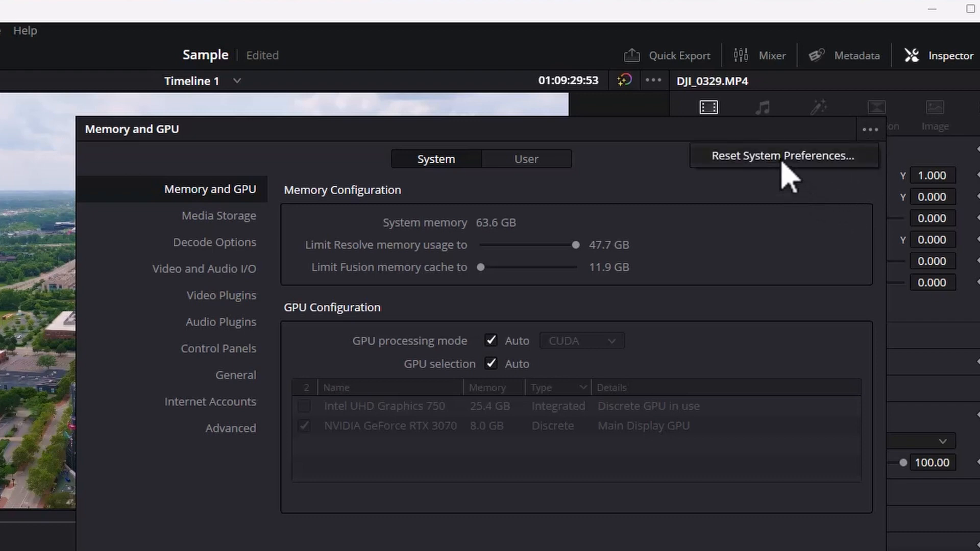
{"action": "left_click", "coordinate": [659, 189]}
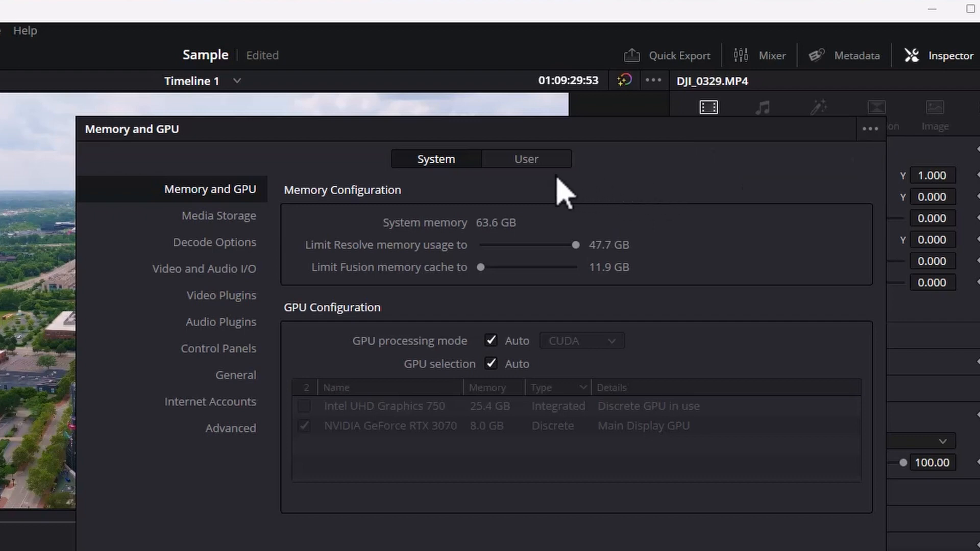
{"action": "left_click", "coordinate": [541, 163]}
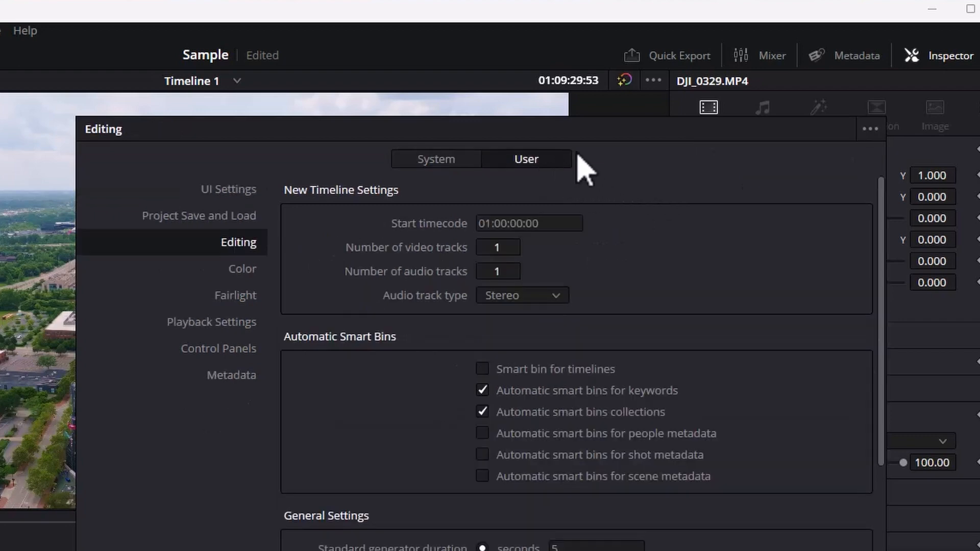
{"action": "left_click", "coordinate": [870, 130]}
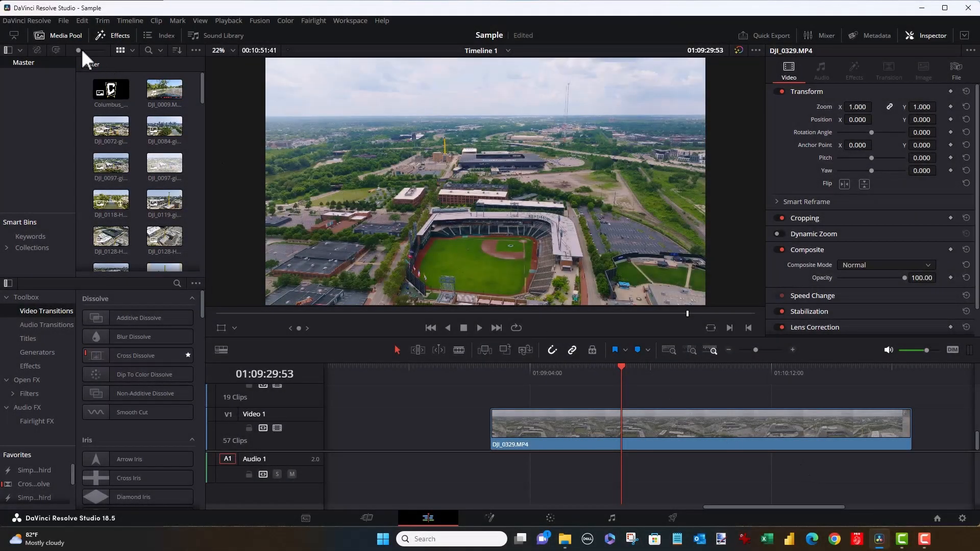
Examine the command categories, assigned keystrokes and command search in Keyboard Customization, and close it without changes.
{"action": "left_click", "coordinate": [38, 19]}
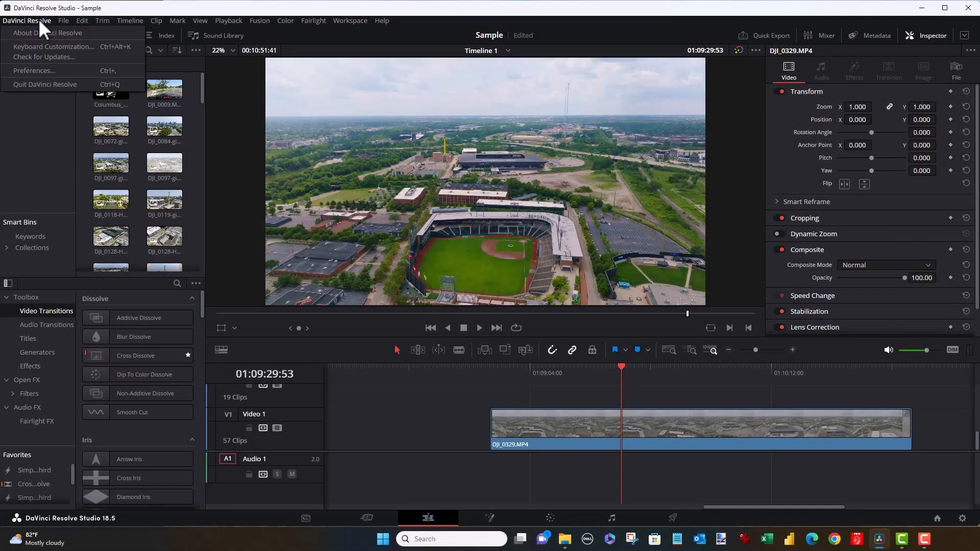
{"action": "left_click", "coordinate": [32, 48]}
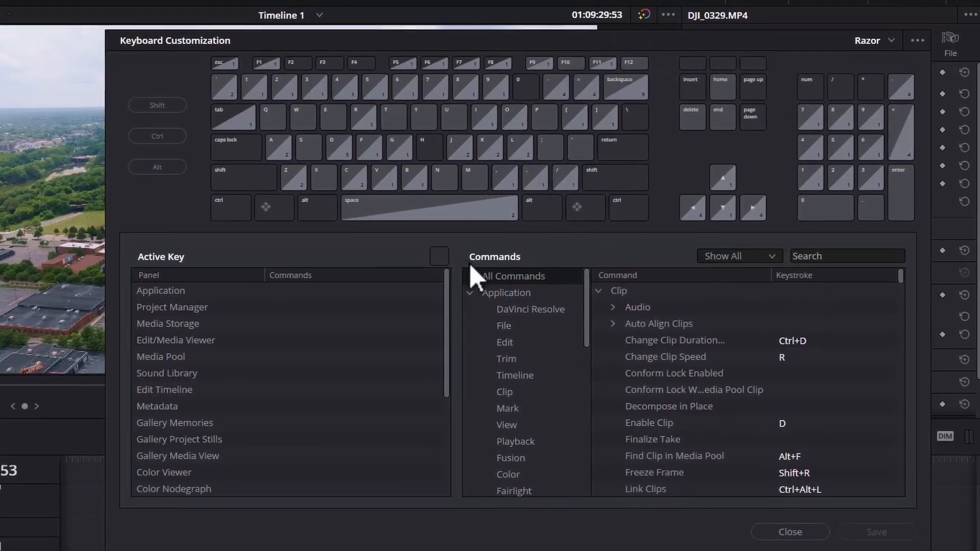
{"action": "left_click", "coordinate": [824, 246]}
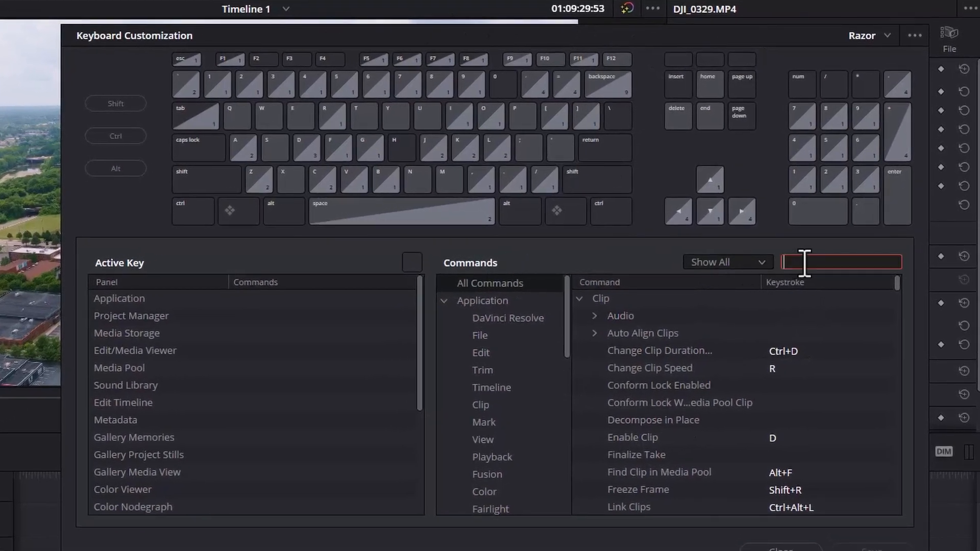
{"action": "left_click", "coordinate": [464, 288]}
{"action": "left_click", "coordinate": [816, 263]}
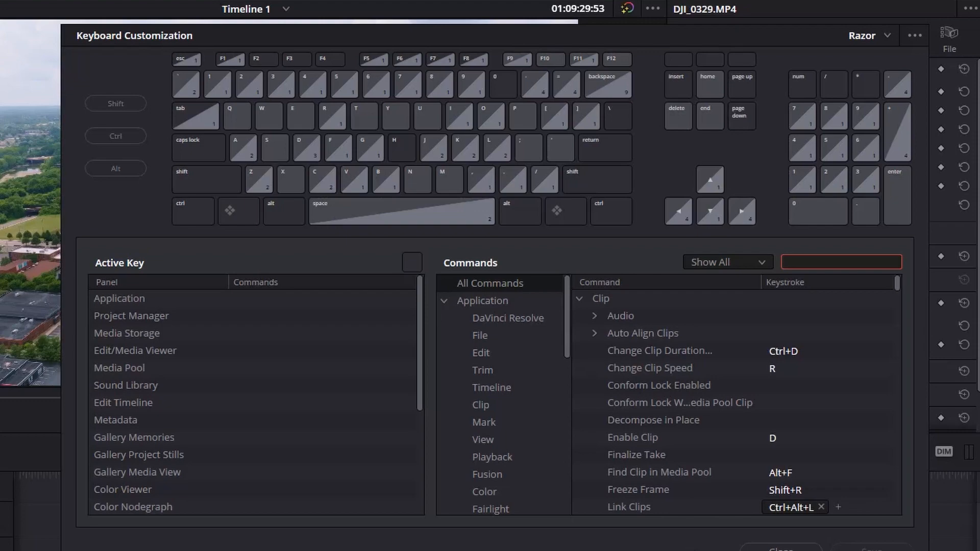
{"action": "left_click", "coordinate": [781, 548]}
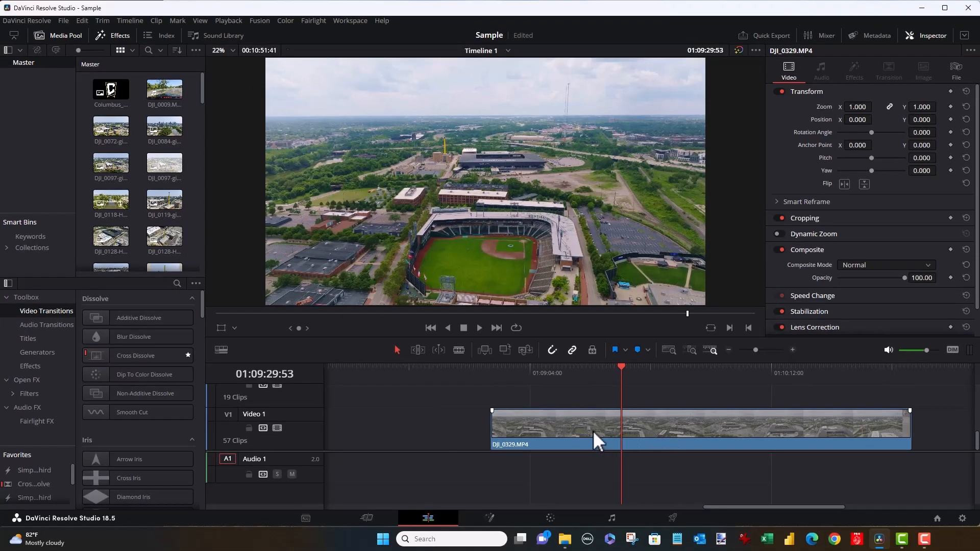
Split the DJI_0329.MP4 clip on Video 1 at 01:09:07:02 and 01:09:45:41.
{"action": "left_click", "coordinate": [696, 430]}
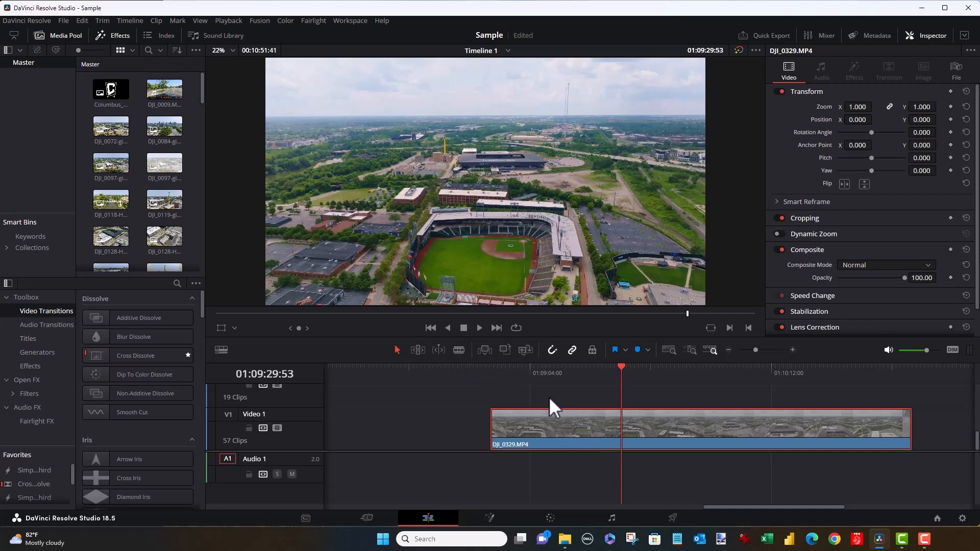
{"action": "left_click", "coordinate": [524, 371]}
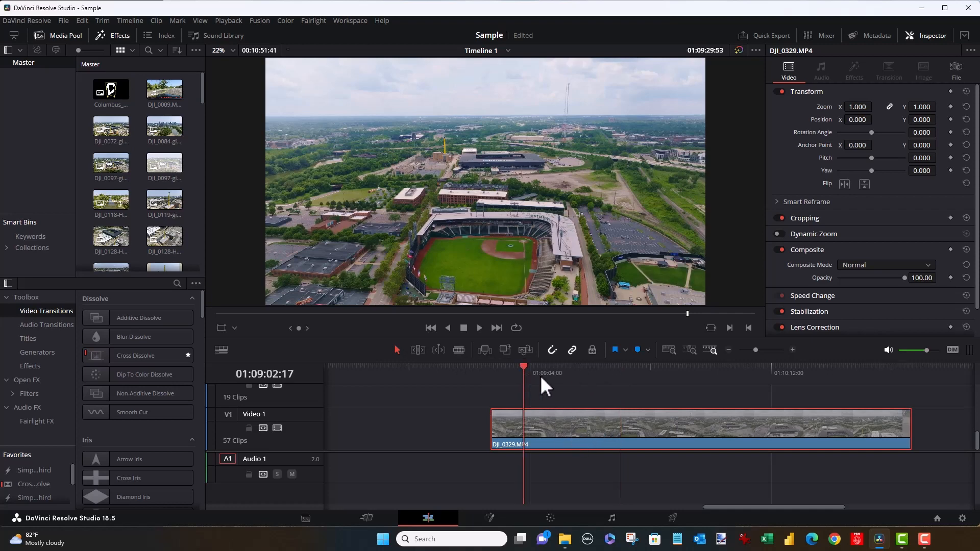
{"action": "left_click", "coordinate": [584, 368]}
{"action": "left_click", "coordinate": [517, 371]}
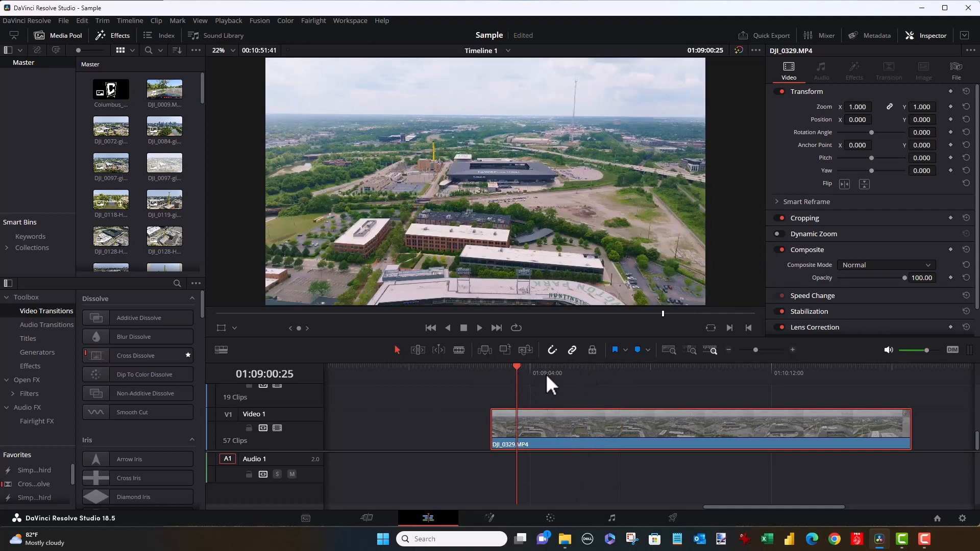
{"action": "left_click", "coordinate": [540, 371]}
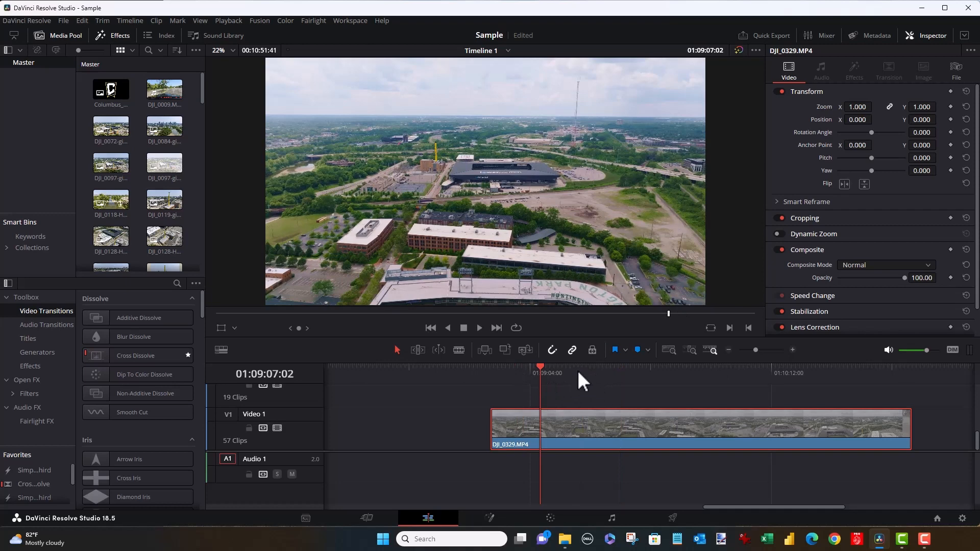
{"action": "key", "text": "ctrl+b"}
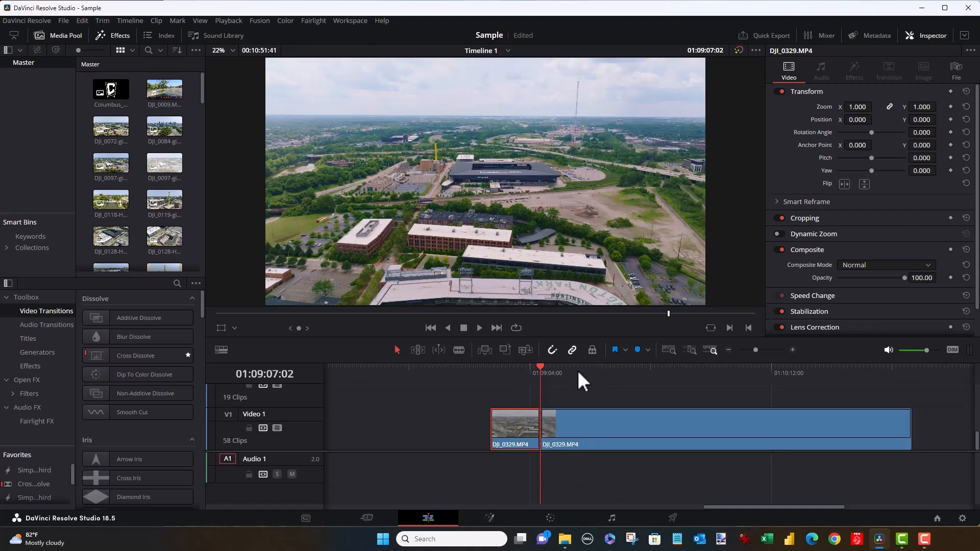
{"action": "left_click", "coordinate": [678, 369]}
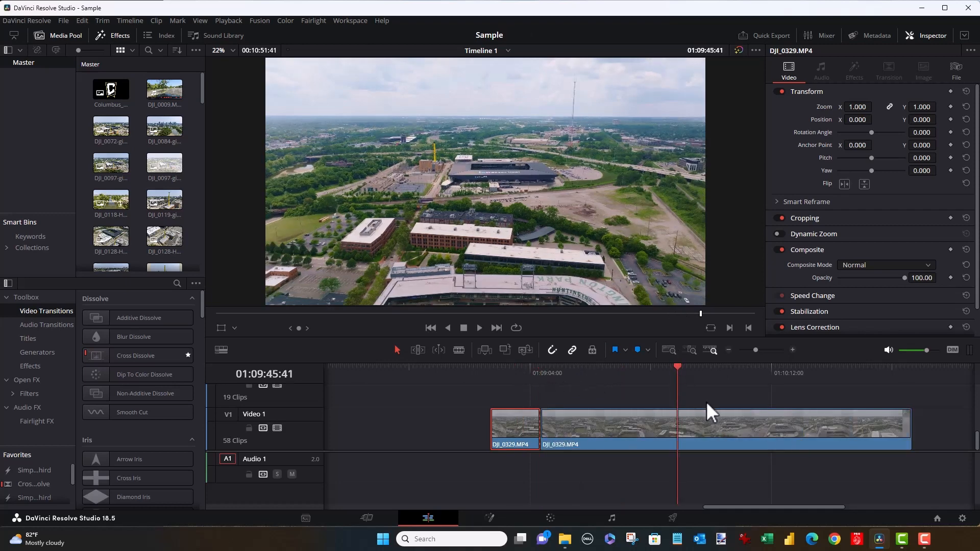
{"action": "key", "text": "ctrl+b"}
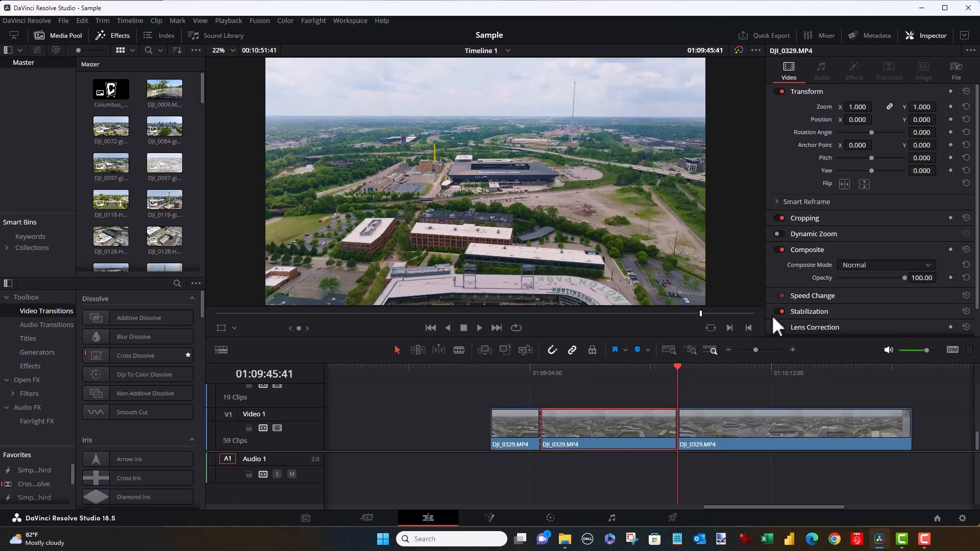
Split the remaining part of the DJI_0329.MP4 clip at 01:10:16:01, again closer to its end, and at 01:09:59:21.
{"action": "left_click", "coordinate": [785, 368]}
{"action": "key", "text": "ctrl+b"}
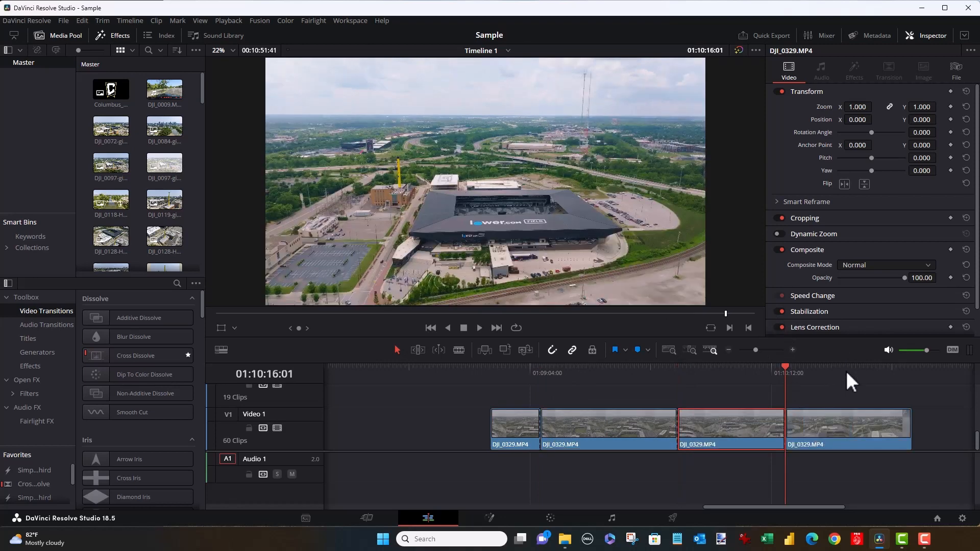
{"action": "left_click", "coordinate": [846, 369]}
{"action": "key", "text": "ctrl+b"}
{"action": "left_click", "coordinate": [725, 369]}
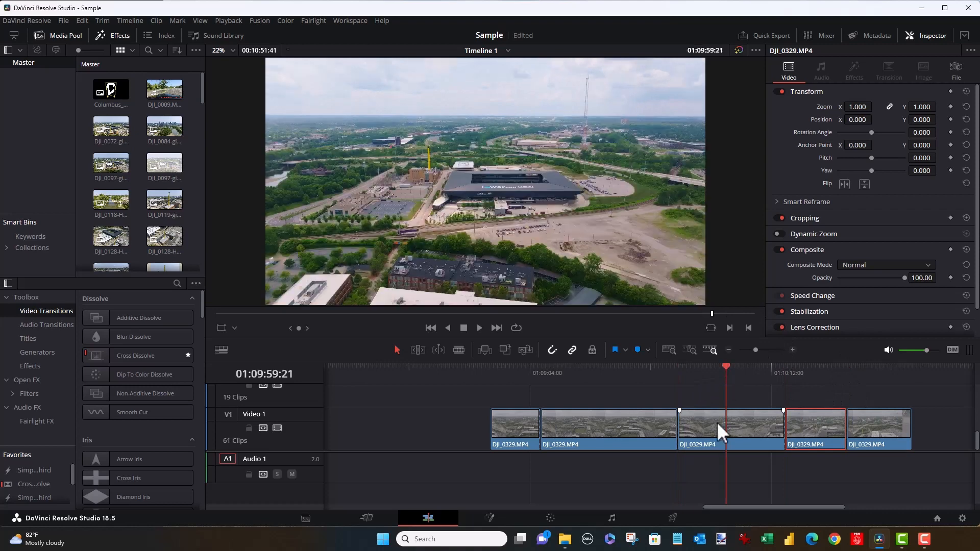
{"action": "key", "text": "ctrl+b"}
Split the earlier part of the DJI_0329.MP4 clip at 01:09:38:56, 01:09:19:23 and 01:08:59:25.
{"action": "left_click", "coordinate": [654, 403]}
{"action": "left_click", "coordinate": [626, 425]}
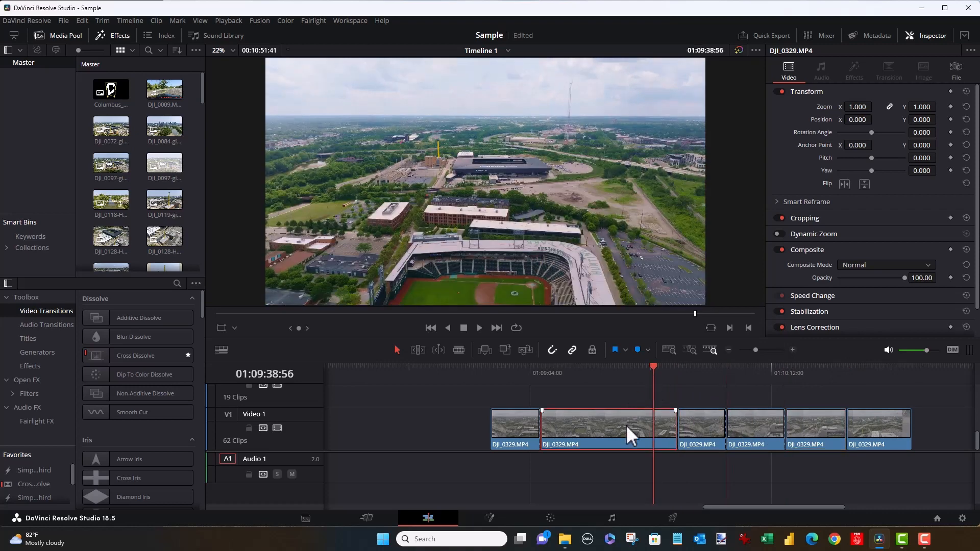
{"action": "key", "text": "ctrl+b"}
{"action": "left_click", "coordinate": [583, 369]}
{"action": "key", "text": "ctrl+b"}
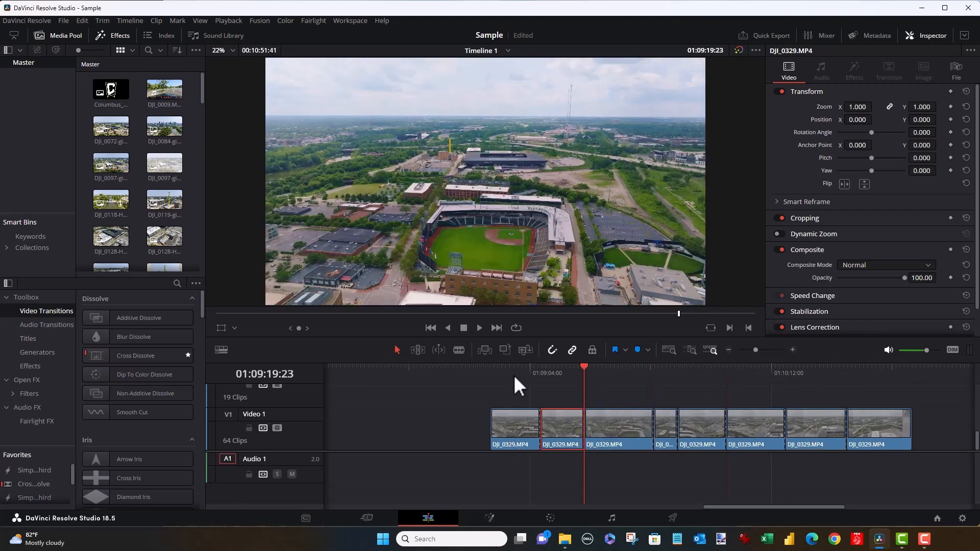
{"action": "left_click", "coordinate": [513, 371]}
{"action": "key", "text": "ctrl+b"}
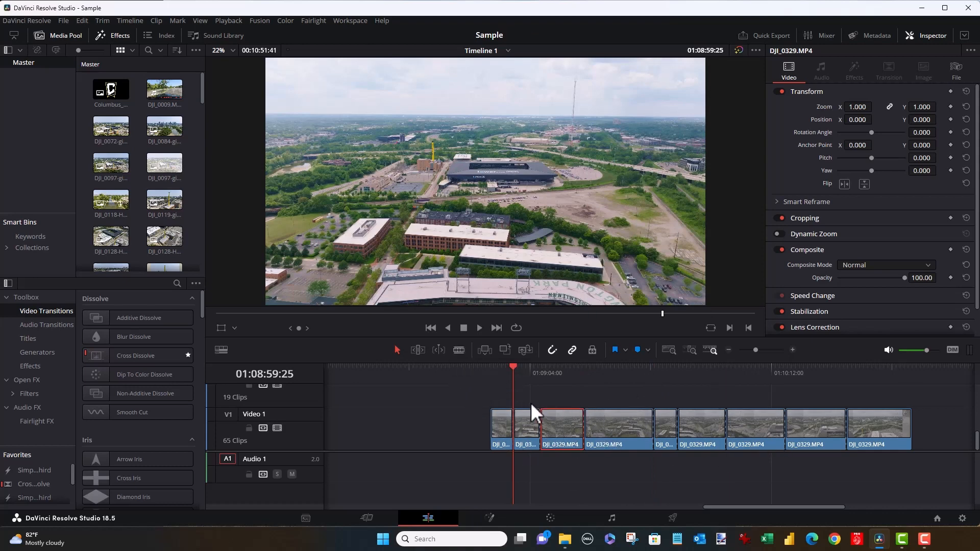
Undo all the splits made in the DJI_0329.MP4 clip.
{"action": "key", "text": "ctrl+z"}
{"action": "key", "text": "ctrl+z"}
{"action": "key", "text": "ctrl+z"}
{"action": "key", "text": "ctrl+z"}
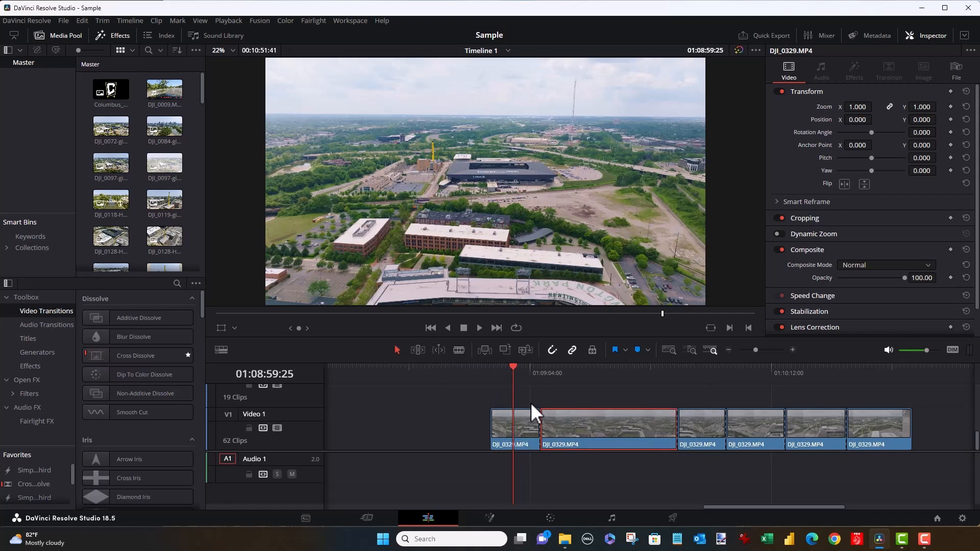
{"action": "key", "text": "ctrl+z"}
{"action": "key", "text": "ctrl+z"}
{"action": "key", "text": "ctrl+z"}
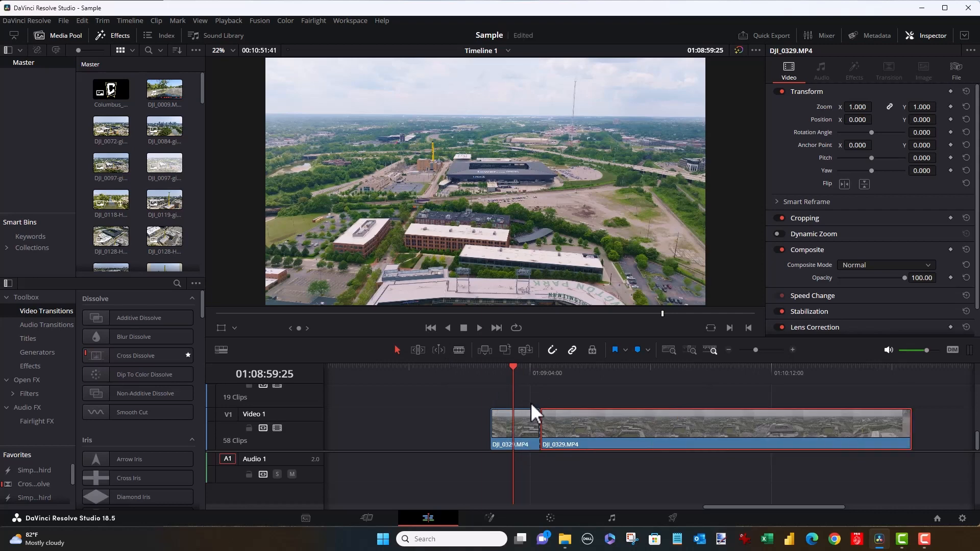
{"action": "key", "text": "ctrl+z"}
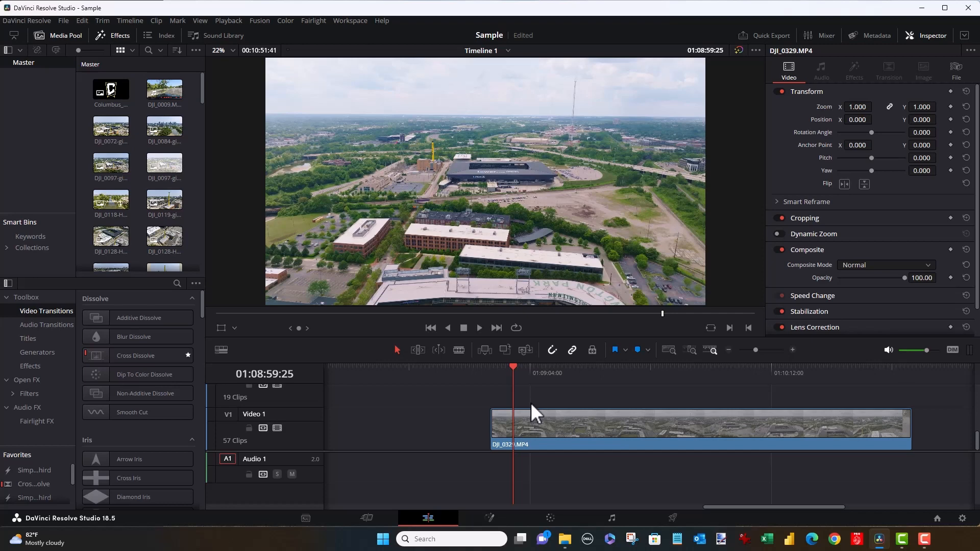
Save the project and view the speed change settings of the DJI_0329.MP4 clip without applying any change.
{"action": "key", "text": "ctrl+s"}
{"action": "left_click", "coordinate": [536, 416]}
{"action": "key", "text": "r"}
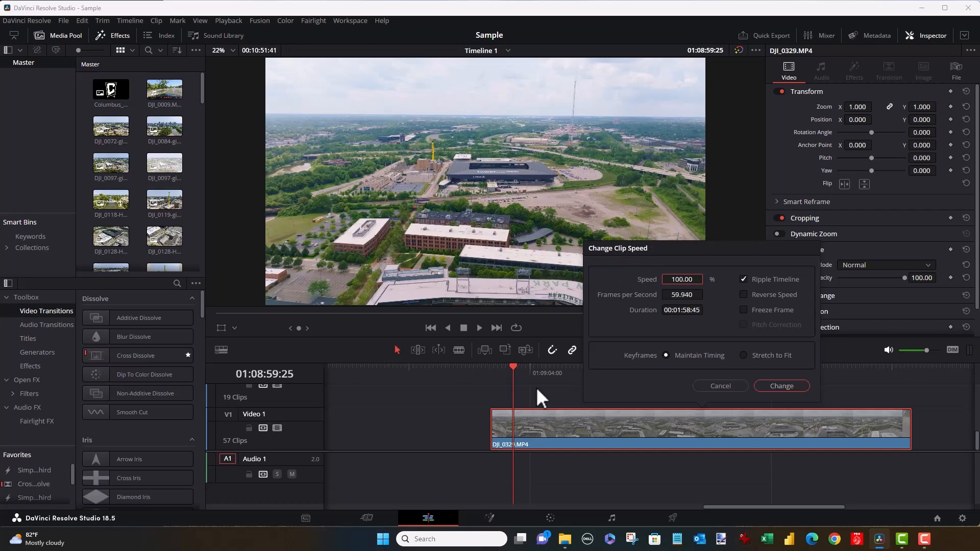
{"action": "left_click", "coordinate": [713, 387]}
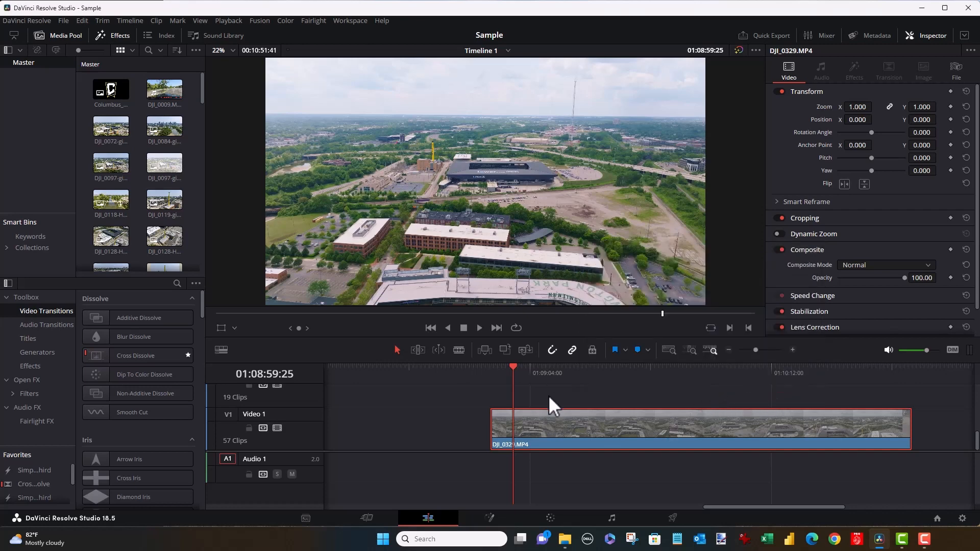
Play the DJI_0329.MP4 clip, reposition the playhead along it, and play it again from near its start.
{"action": "left_click", "coordinate": [479, 328]}
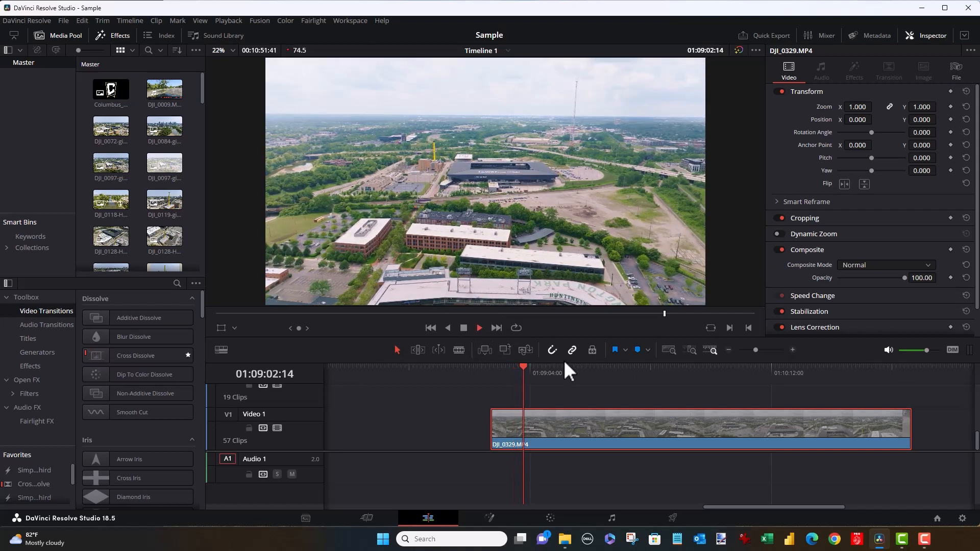
{"action": "left_click", "coordinate": [574, 372]}
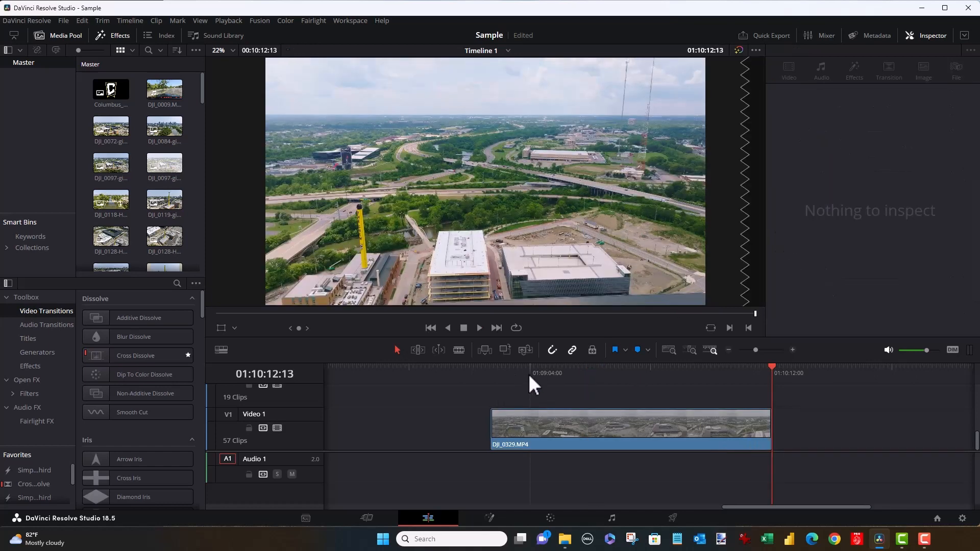
{"action": "left_click", "coordinate": [541, 428]}
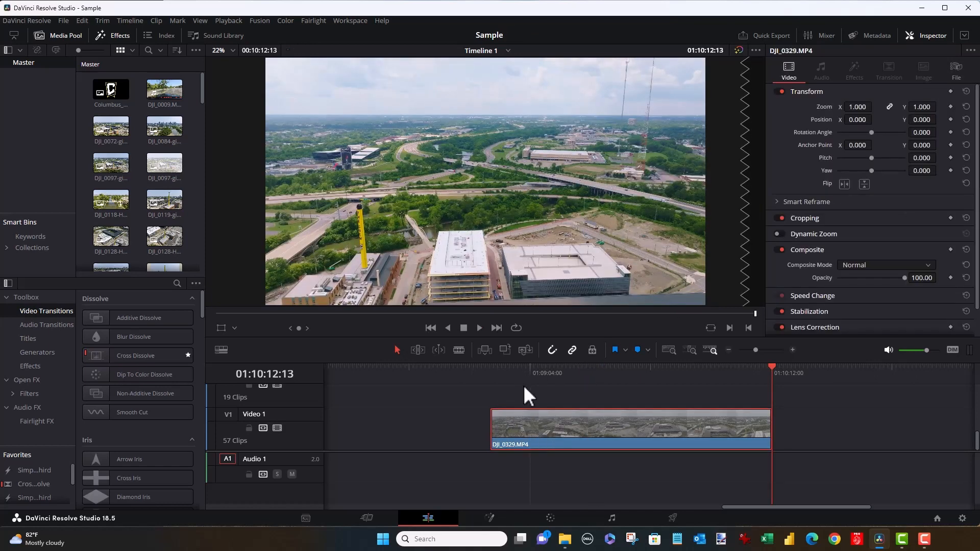
{"action": "left_click", "coordinate": [512, 372]}
{"action": "key", "text": "space"}
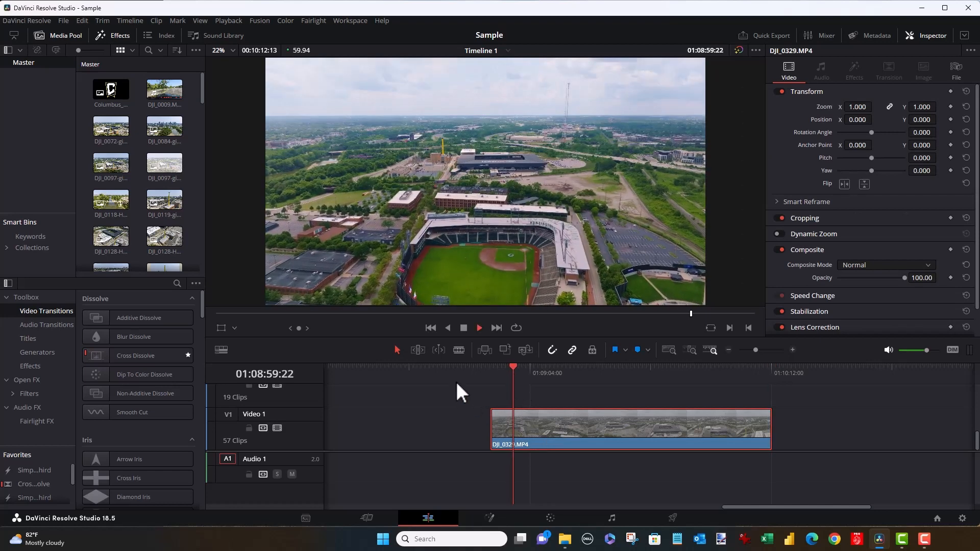
Stop playback, change the DJI_0329.MP4 clip's speed to 125% with ripple enabled, and play part of the sped-up clip.
{"action": "key", "text": "space"}
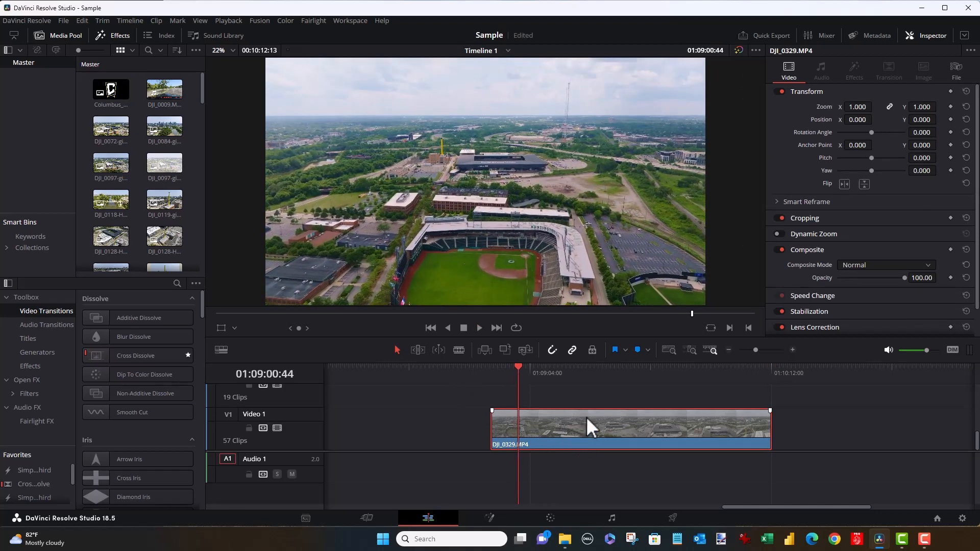
{"action": "key", "text": "r"}
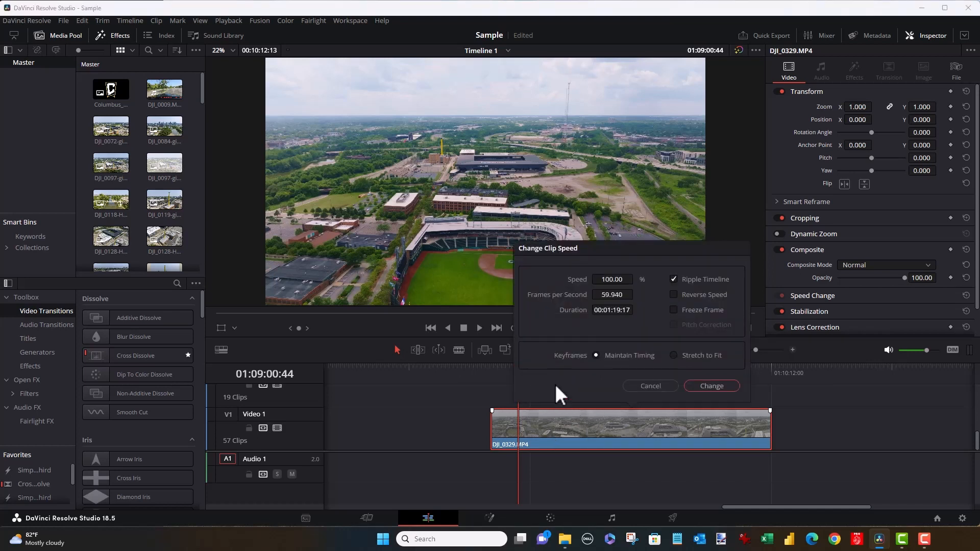
{"action": "left_click", "coordinate": [603, 279]}
{"action": "type", "text": "125"}
{"action": "left_click", "coordinate": [707, 387]}
{"action": "key", "text": "space"}
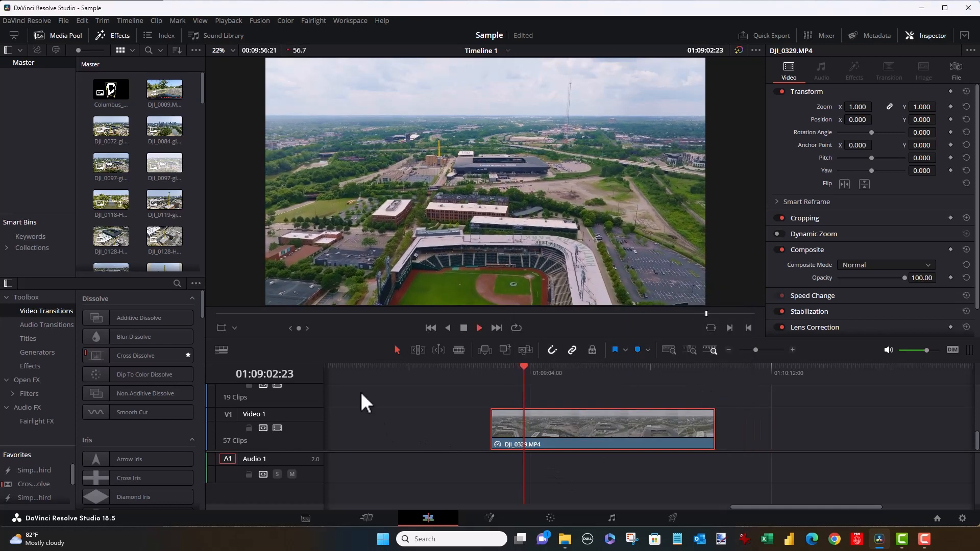
{"action": "key", "text": "space"}
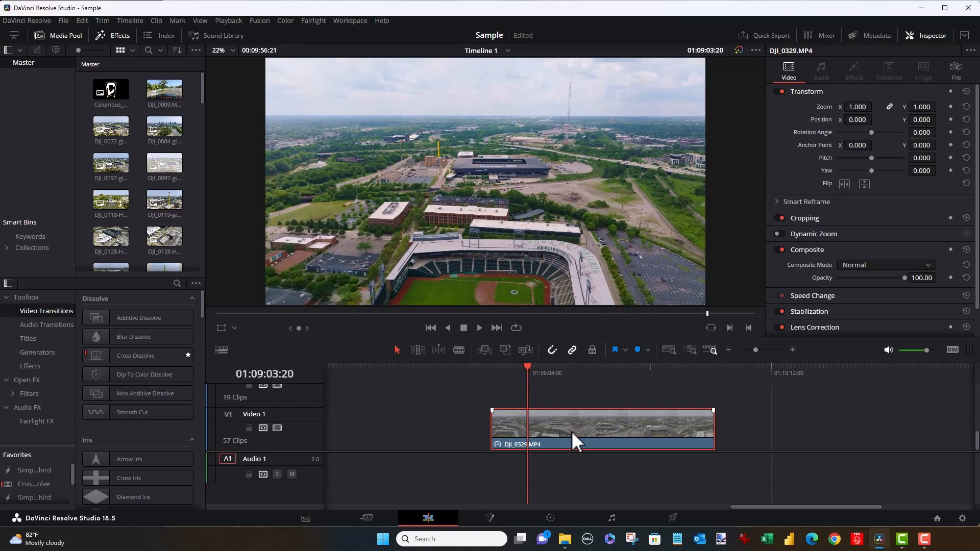
Reverse the DJI_0329.MP4 clip at -100% speed and play it through to 01:09:13:20.
{"action": "key", "text": "r"}
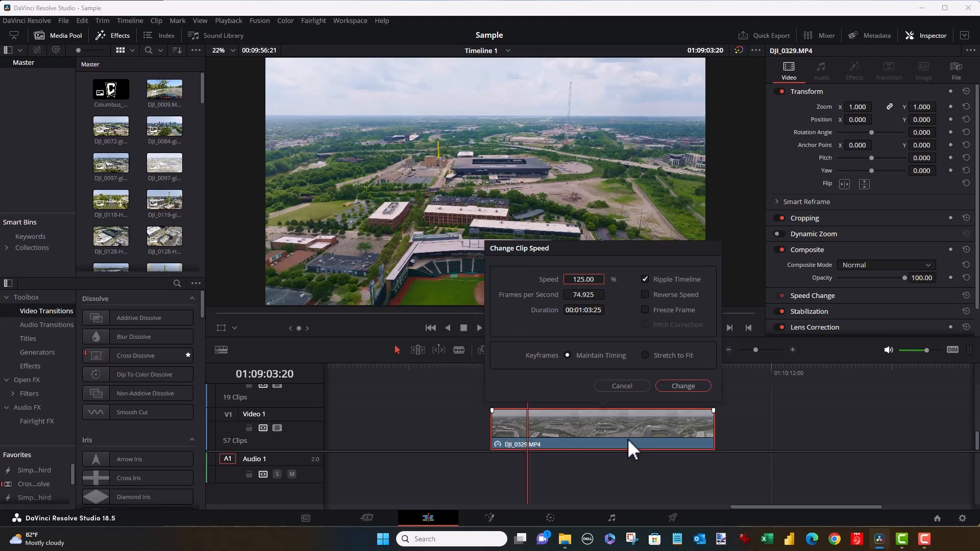
{"action": "left_click", "coordinate": [645, 294]}
{"action": "key", "text": "BackSpace"}
{"action": "left_click", "coordinate": [687, 386]}
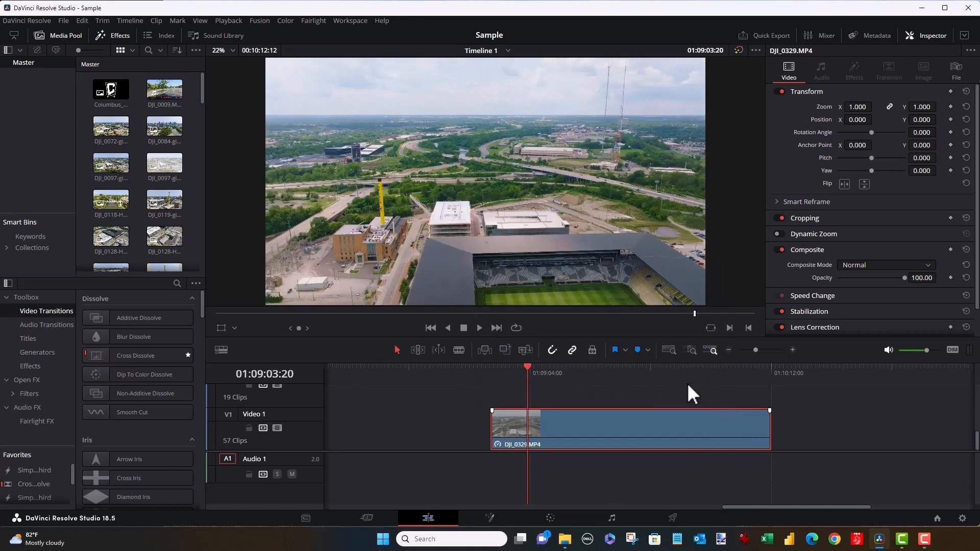
{"action": "key", "text": "space"}
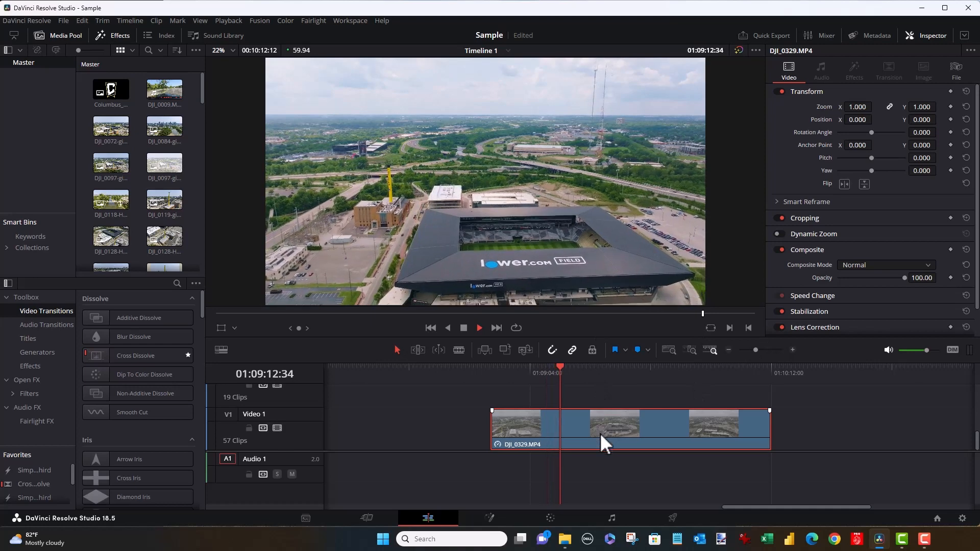
{"action": "key", "text": "space"}
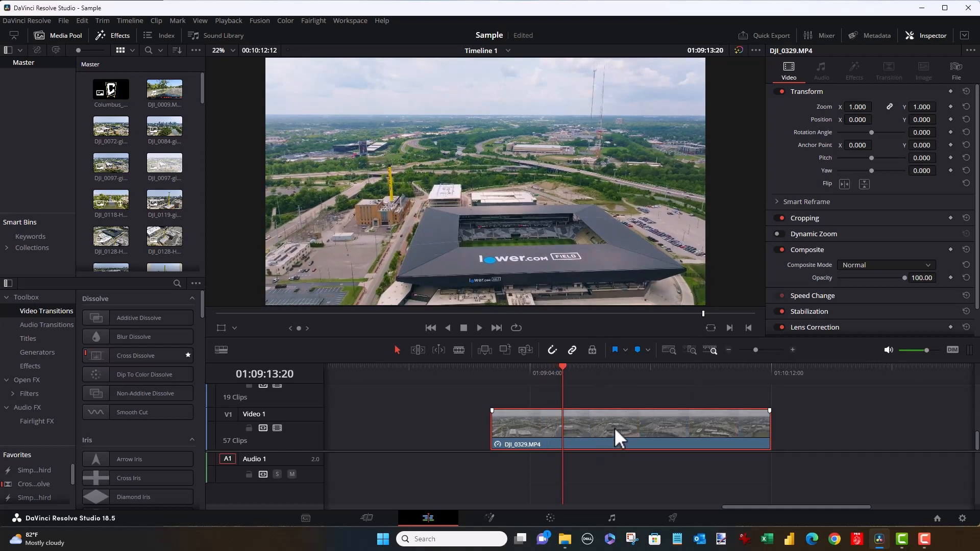
Turn off reverse speed so the DJI_0329.MP4 clip plays forward at 100%.
{"action": "key", "text": "r"}
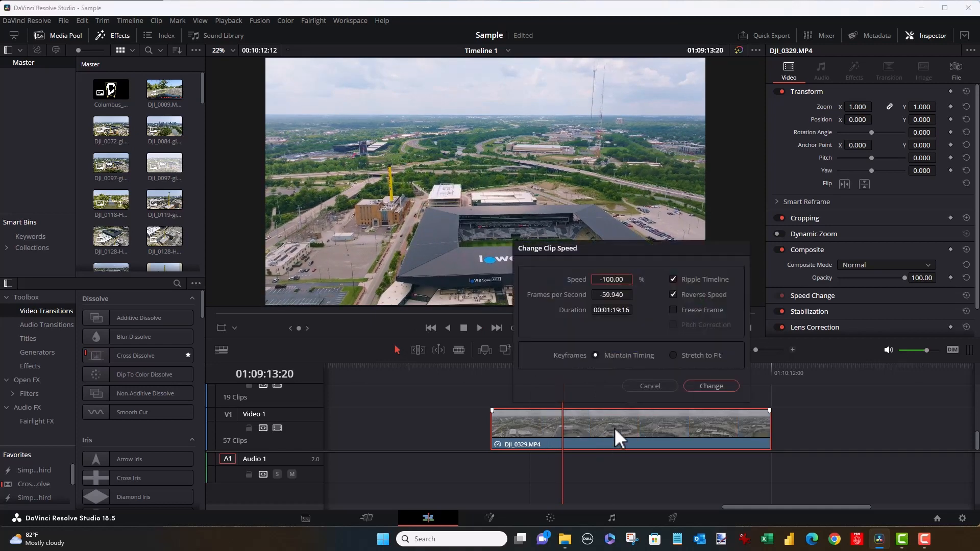
{"action": "left_click", "coordinate": [672, 292]}
{"action": "left_click", "coordinate": [715, 385]}
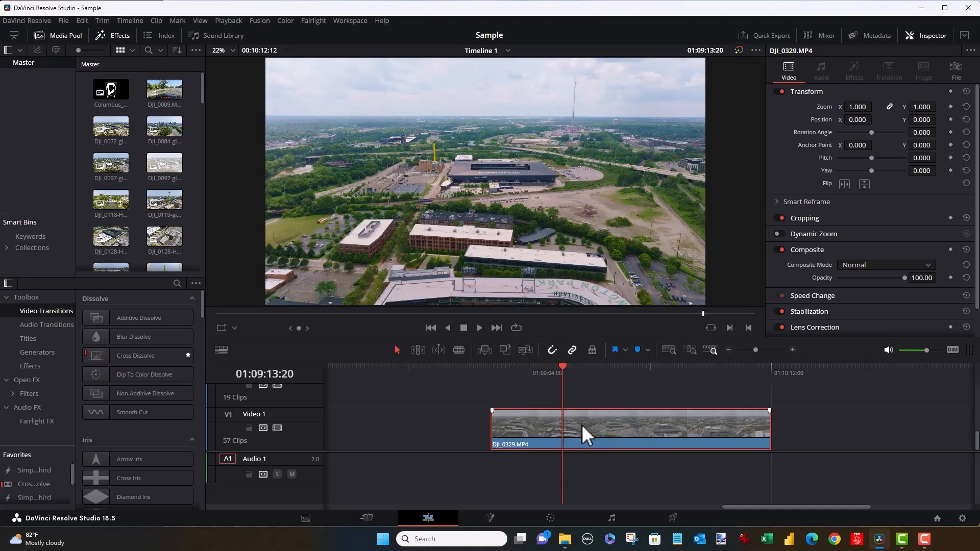
Split the DJI_0329.MP4 clip at 01:09:13:20 and again at 01:09:49:34.
{"action": "key", "text": "ctrl+b"}
{"action": "left_click", "coordinate": [688, 371]}
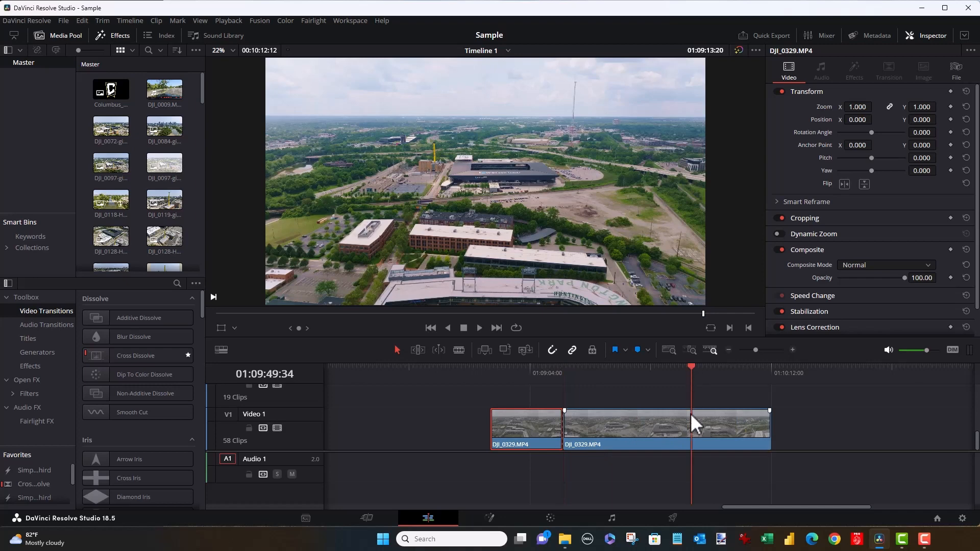
{"action": "key", "text": "ctrl+b"}
Separate the three DJI_0329.MP4 segments with gaps by shifting the last one forward in time and the first one back.
{"action": "left_click_drag", "start_coordinate": [740, 429], "coordinate": [766, 429]}
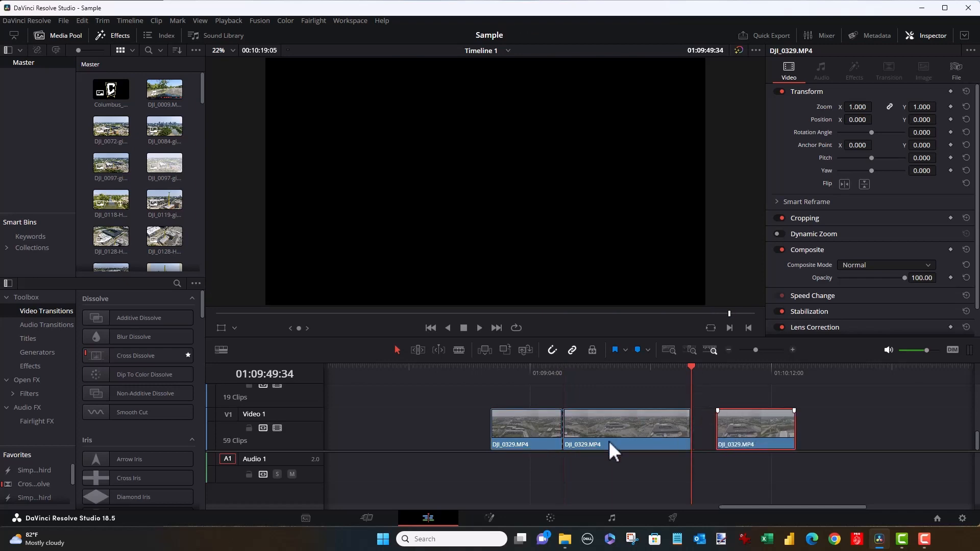
{"action": "mouse_move", "coordinate": [619, 436]}
{"action": "left_mouse_down"}
{"action": "mouse_move", "coordinate": [632, 436]}
{"action": "mouse_move", "coordinate": [622, 431]}
{"action": "left_mouse_up"}
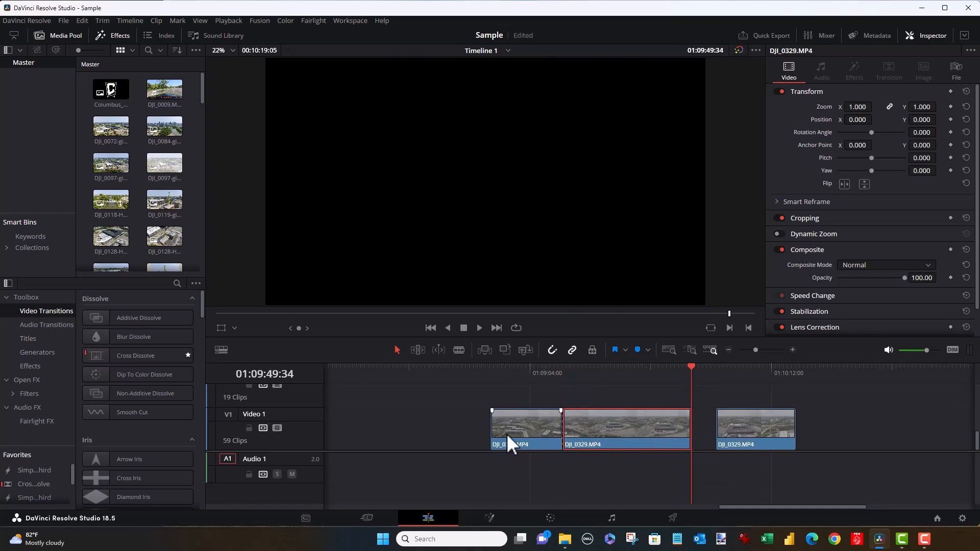
{"action": "left_click_drag", "start_coordinate": [506, 434], "coordinate": [504, 432]}
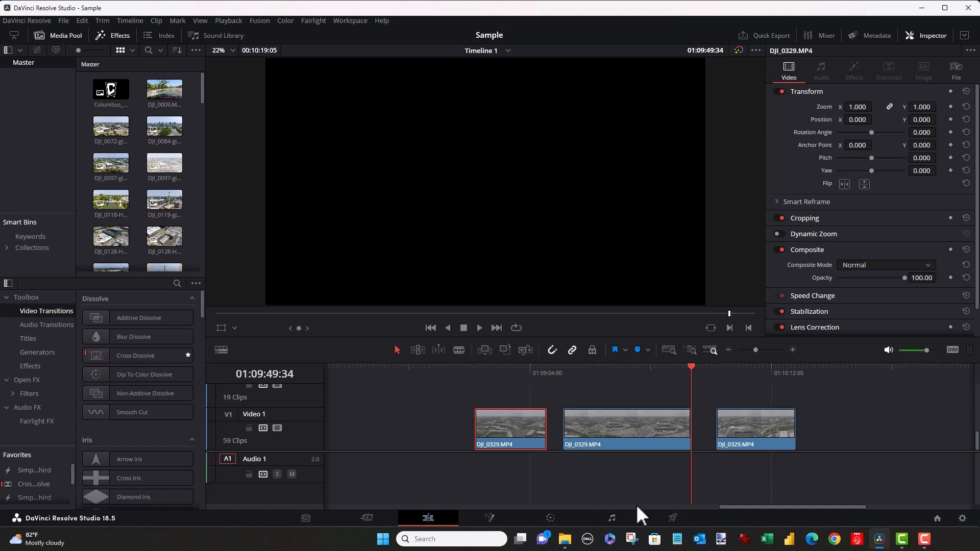
On the Deliver page, mark 01:08:48:29 to 01:09:08:53 around the first DJI_0329.MP4 segment and add it to the render queue as Untitled.
{"action": "left_click", "coordinate": [671, 517]}
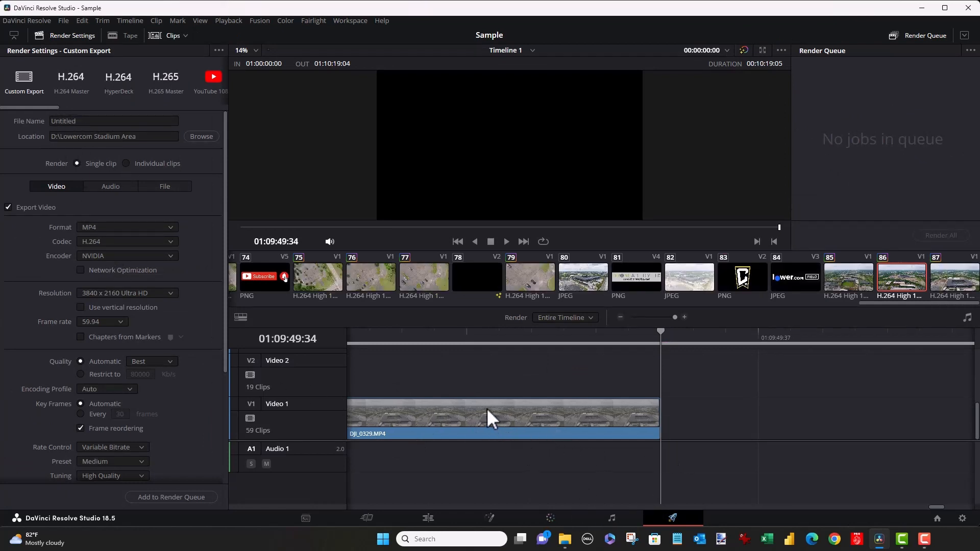
{"action": "scroll", "coordinate": [486, 412], "scroll_direction": "down", "scroll_amount": 10}
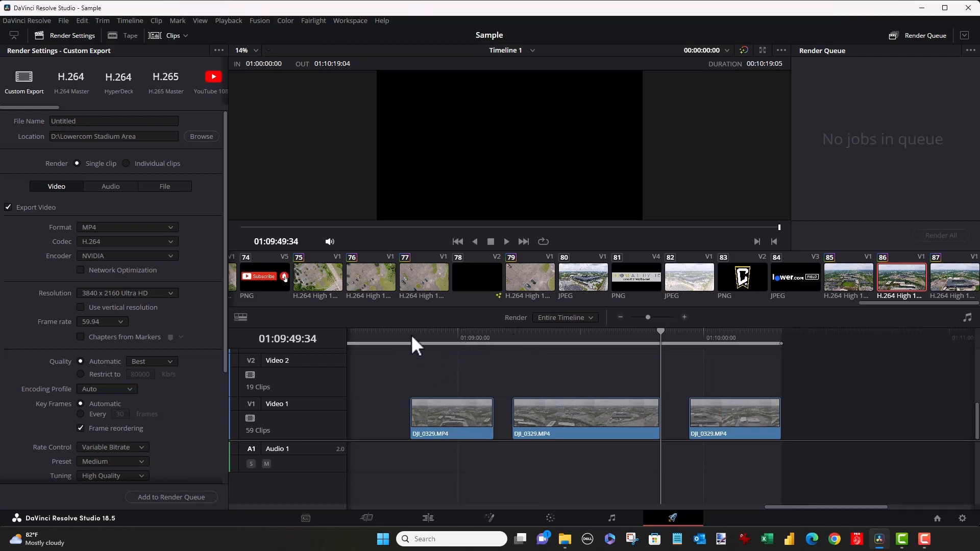
{"action": "left_click", "coordinate": [411, 335]}
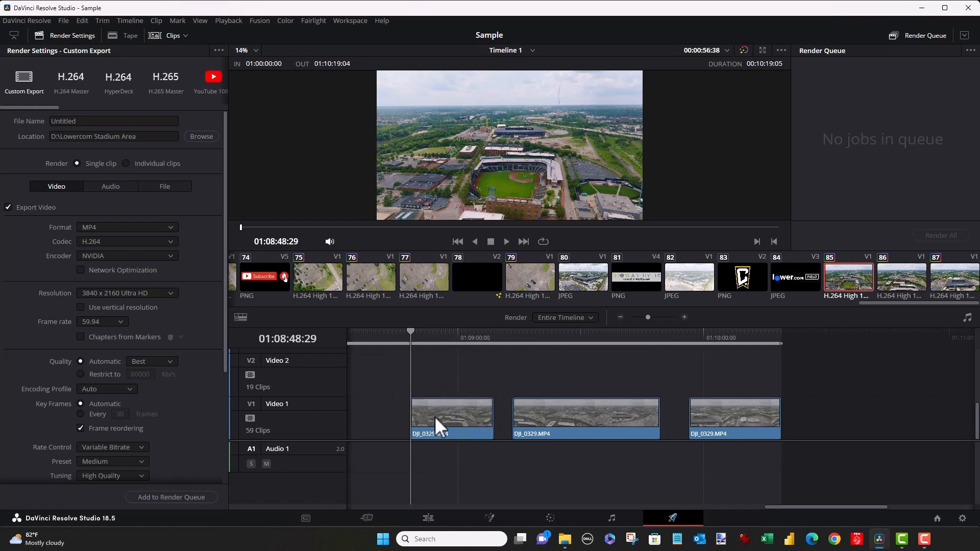
{"action": "key", "text": "i"}
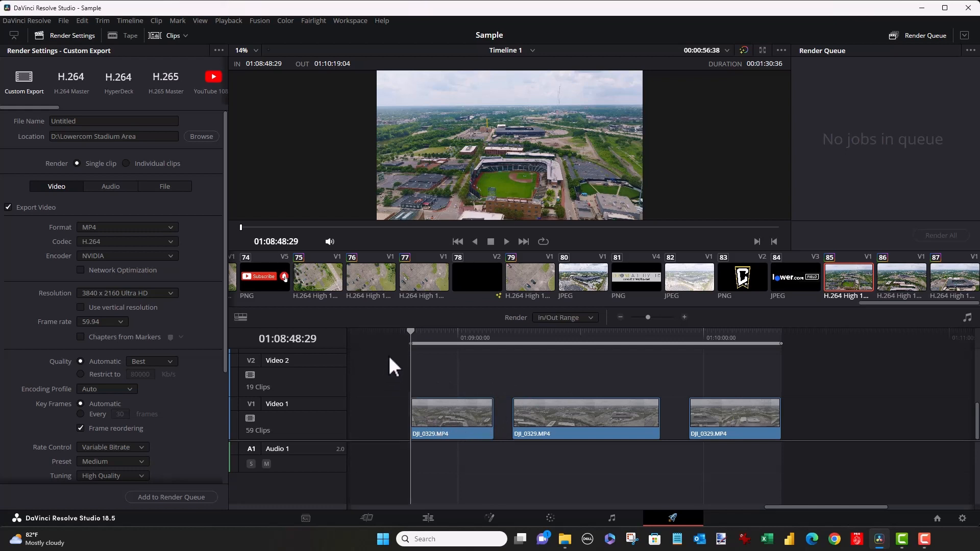
{"action": "left_click", "coordinate": [493, 332]}
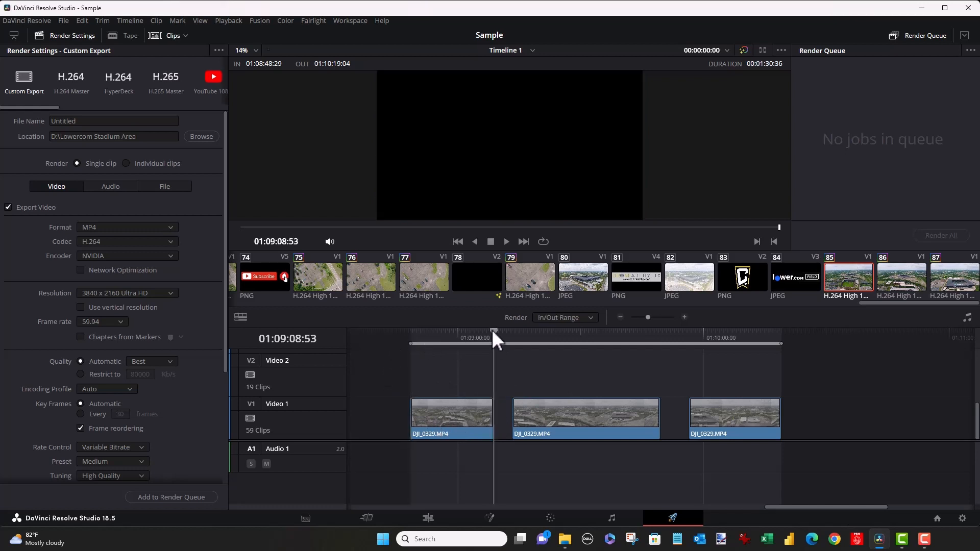
{"action": "key", "text": "o"}
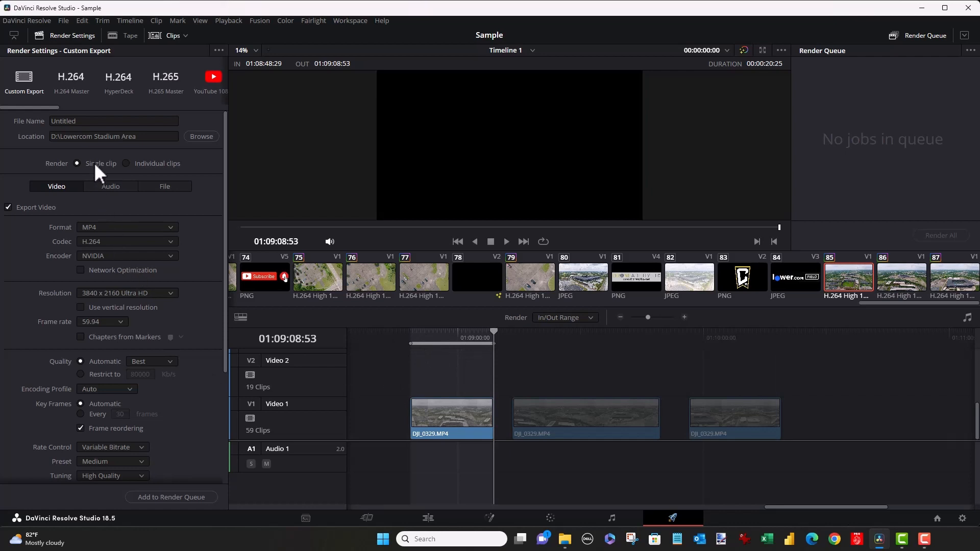
{"action": "left_click", "coordinate": [146, 497]}
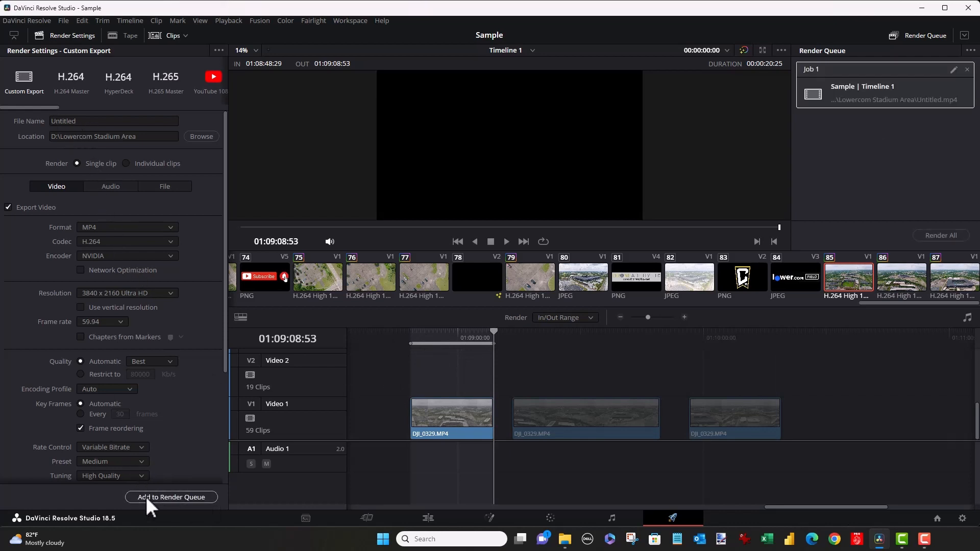
Mark 01:09:13:20 to 01:09:49:34 around the middle segment and add it to the render queue with the file name Untitled1.
{"action": "left_click", "coordinate": [512, 336]}
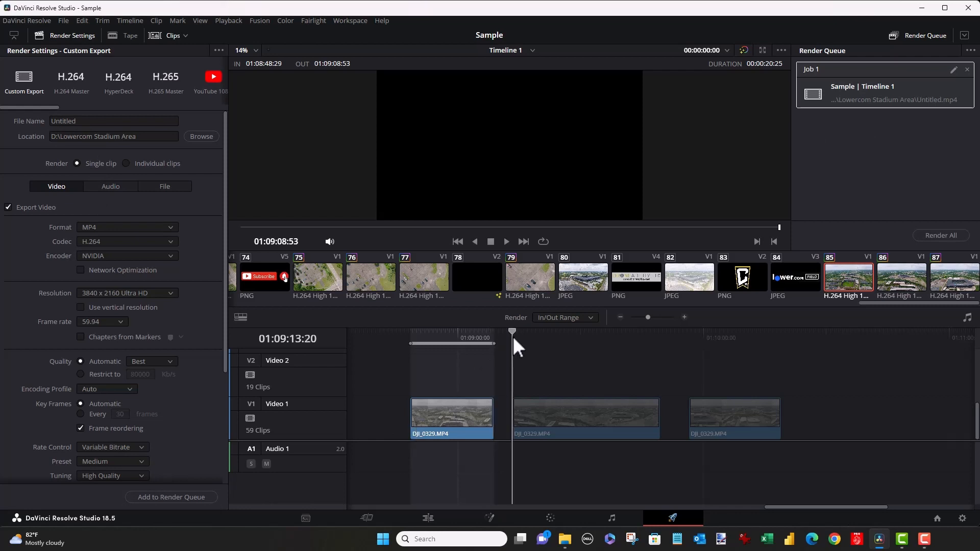
{"action": "key", "text": "i"}
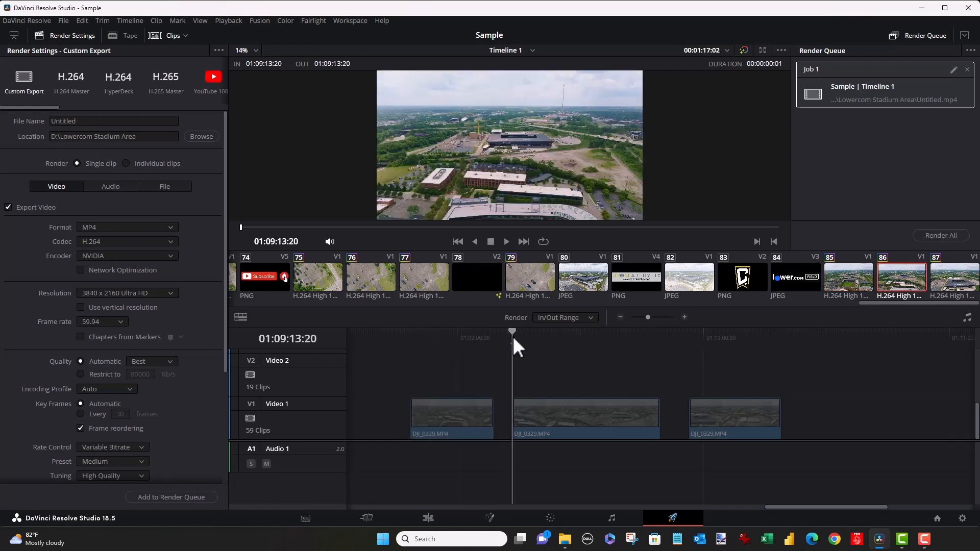
{"action": "left_click", "coordinate": [652, 339]}
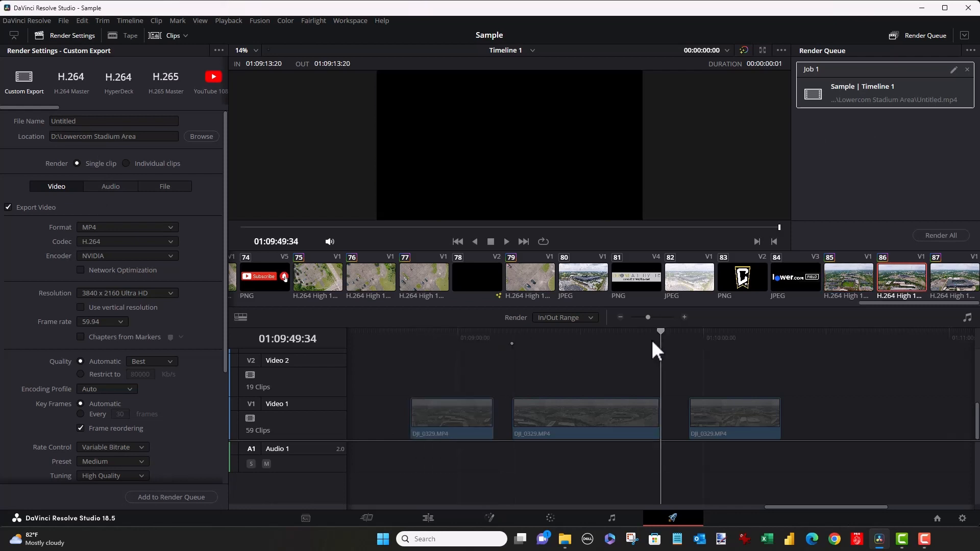
{"action": "key", "text": "o"}
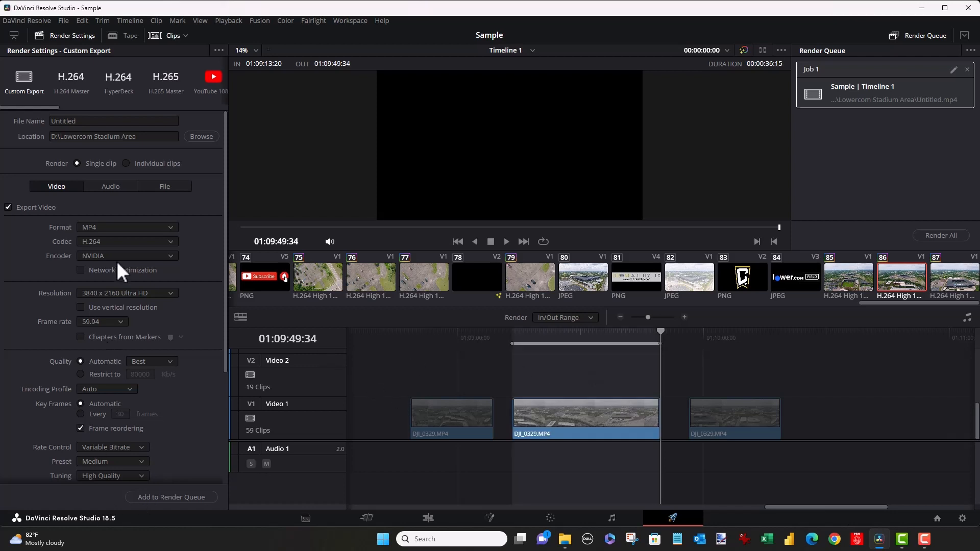
{"action": "left_click", "coordinate": [82, 121]}
{"action": "type", "text": "1"}
{"action": "left_click", "coordinate": [149, 498]}
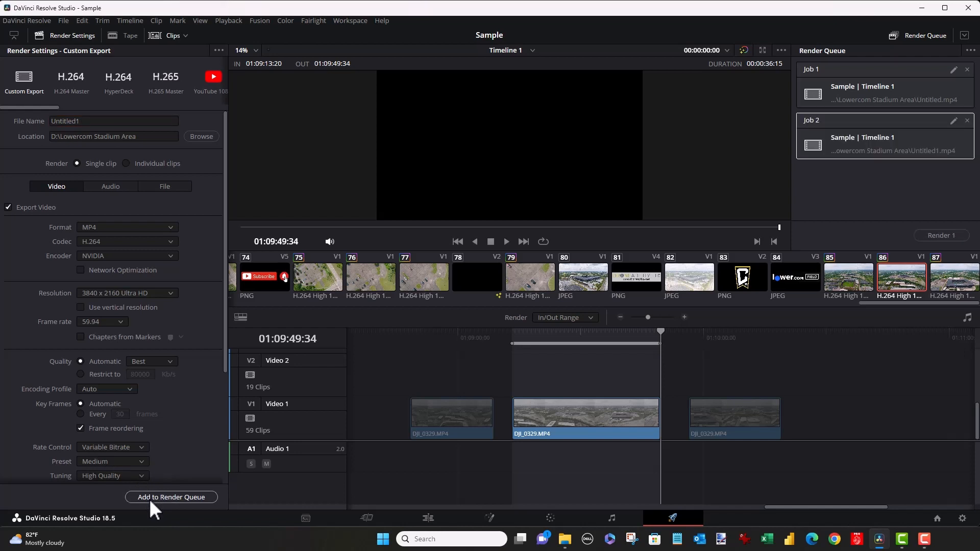
Mark 01:09:56:27 to 01:10:19:04 around the last segment and add it to the render queue with the file name Untitled2.
{"action": "left_click", "coordinate": [693, 341]}
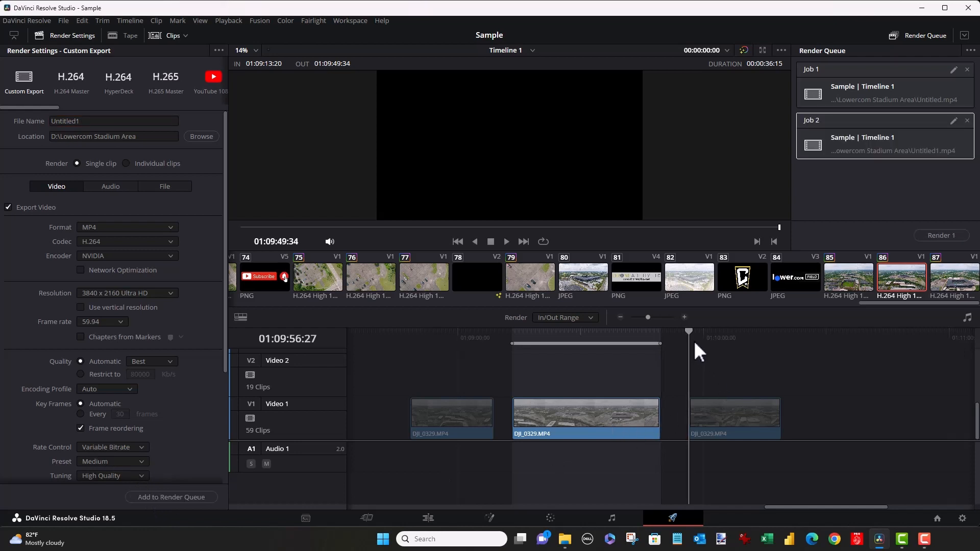
{"action": "key", "text": "i"}
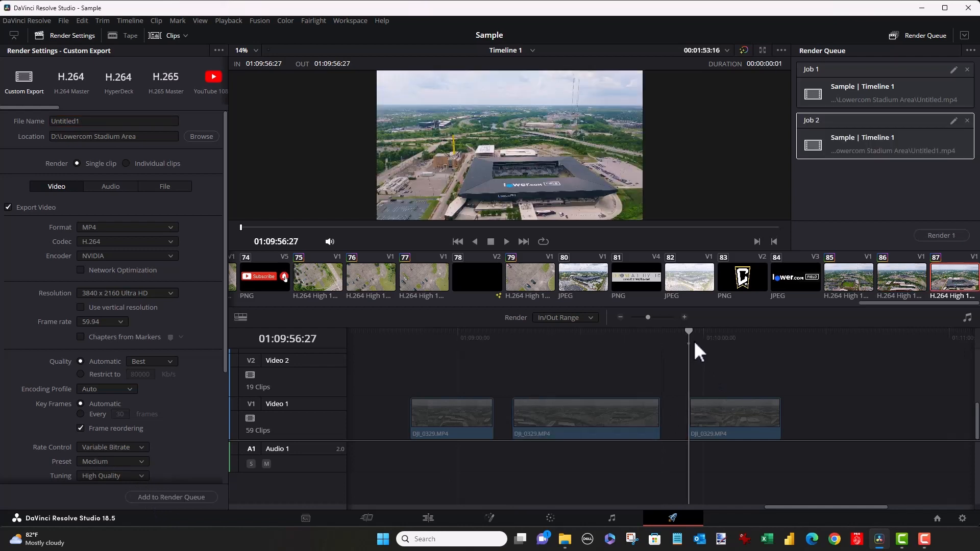
{"action": "left_click", "coordinate": [777, 333]}
{"action": "key", "text": "o"}
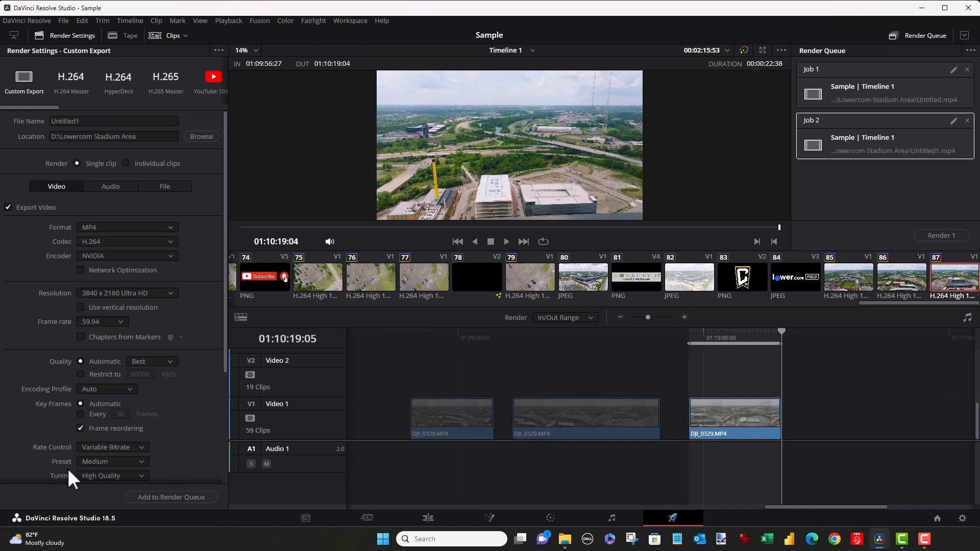
{"action": "left_click", "coordinate": [85, 121]}
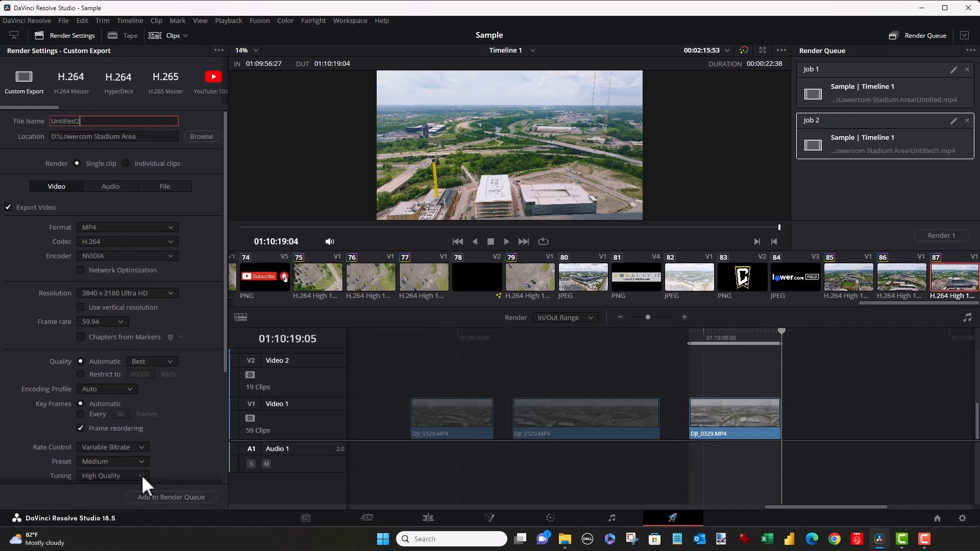
{"action": "left_click", "coordinate": [146, 494]}
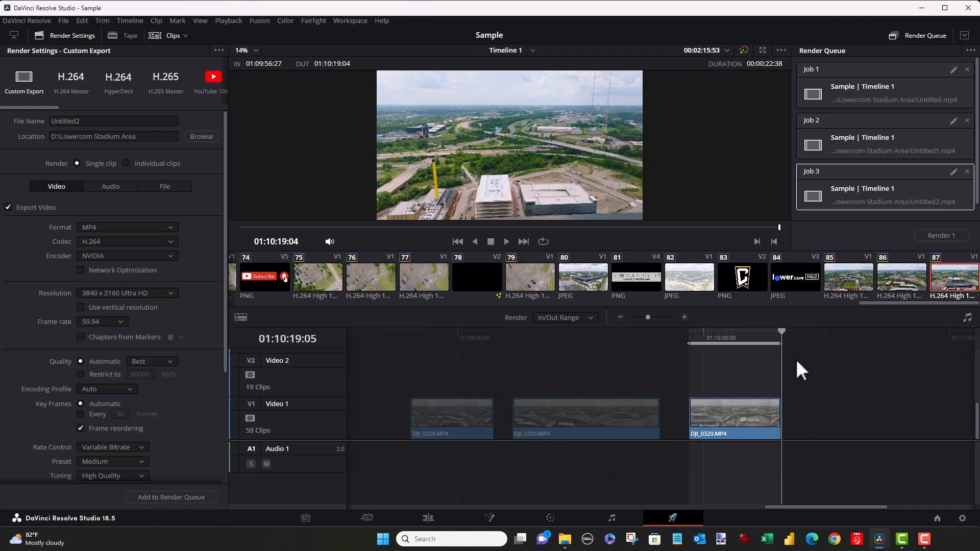
Clear the in and out points and return to the Edit page with all three DJI_0329.MP4 segments in view.
{"action": "left_click", "coordinate": [178, 21]}
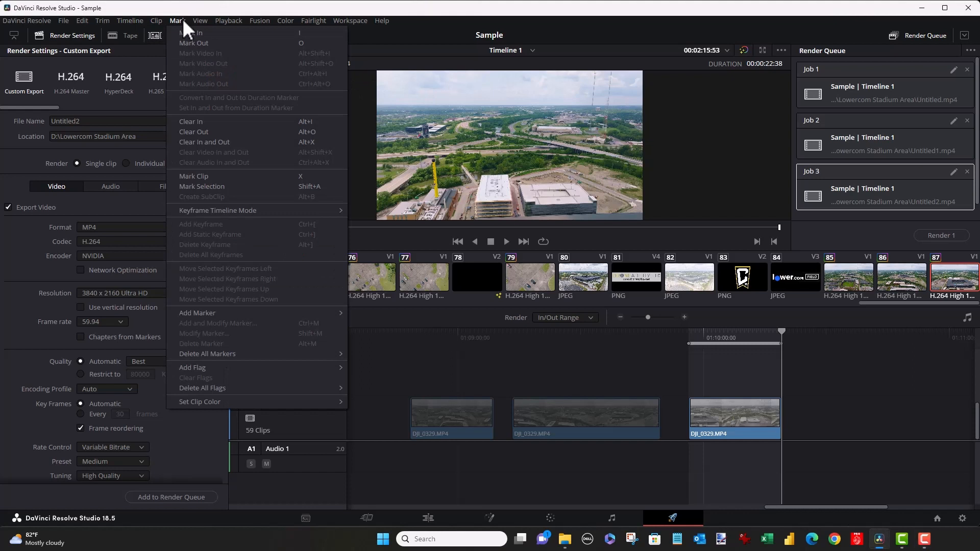
{"action": "left_click", "coordinate": [219, 143]}
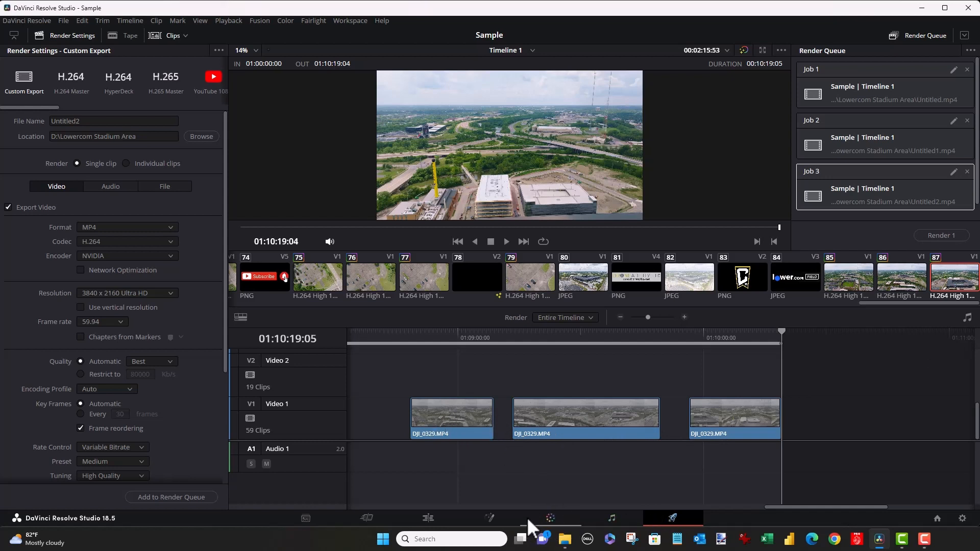
{"action": "left_click", "coordinate": [429, 517]}
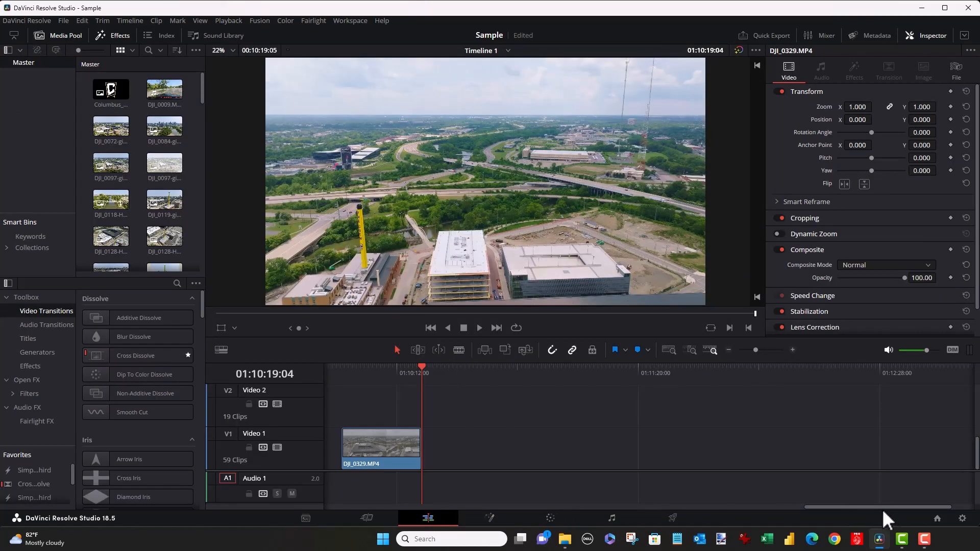
{"action": "left_click_drag", "start_coordinate": [880, 507], "coordinate": [774, 516]}
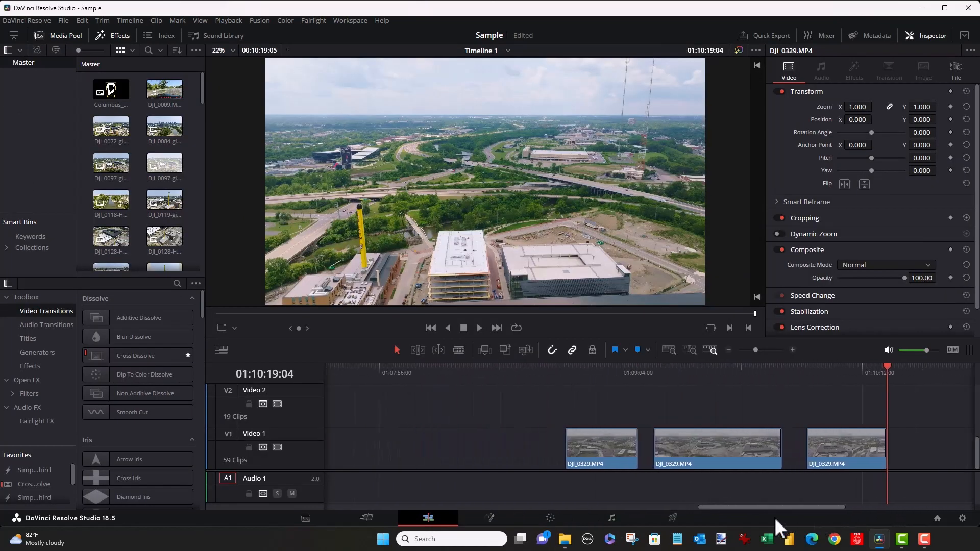
Undo the recent moves and splits until DJI_0329.MP4 is one continuous clip on Video 1.
{"action": "key", "text": "ctrl+z"}
{"action": "key", "text": "ctrl+z"}
{"action": "key", "text": "ctrl+z"}
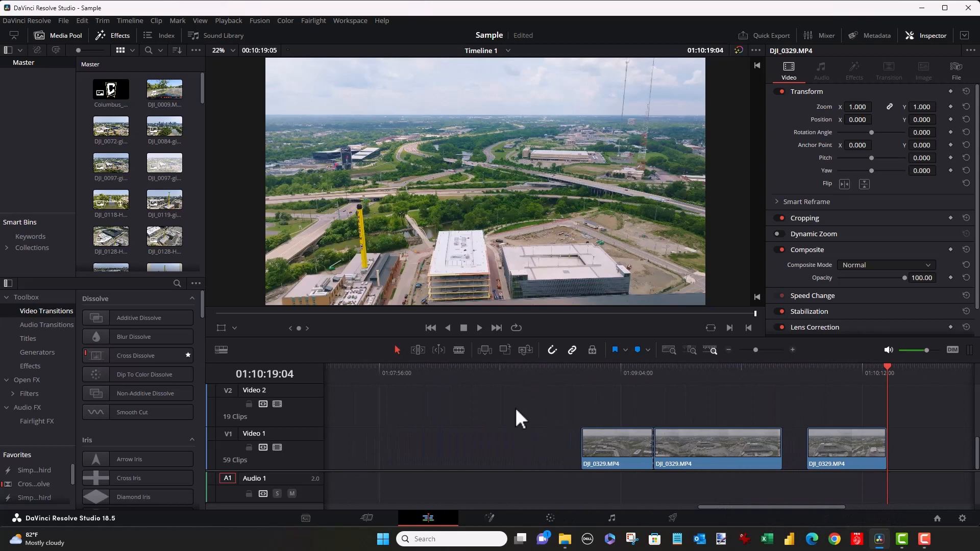
{"action": "key", "text": "ctrl+z"}
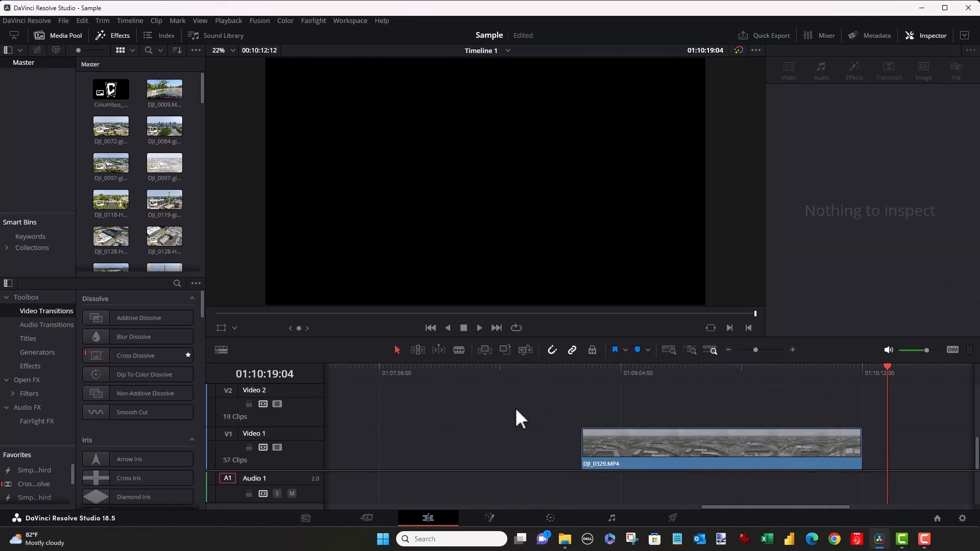
Play the opening seconds of the DJI_0329.MP4 clip and return the playhead to the clip's start.
{"action": "left_click", "coordinate": [581, 368]}
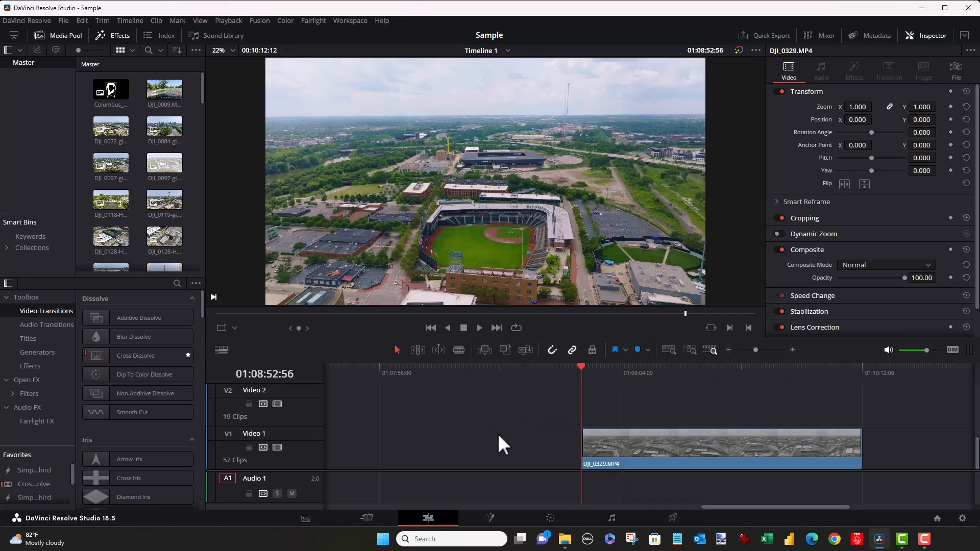
{"action": "key", "text": "space"}
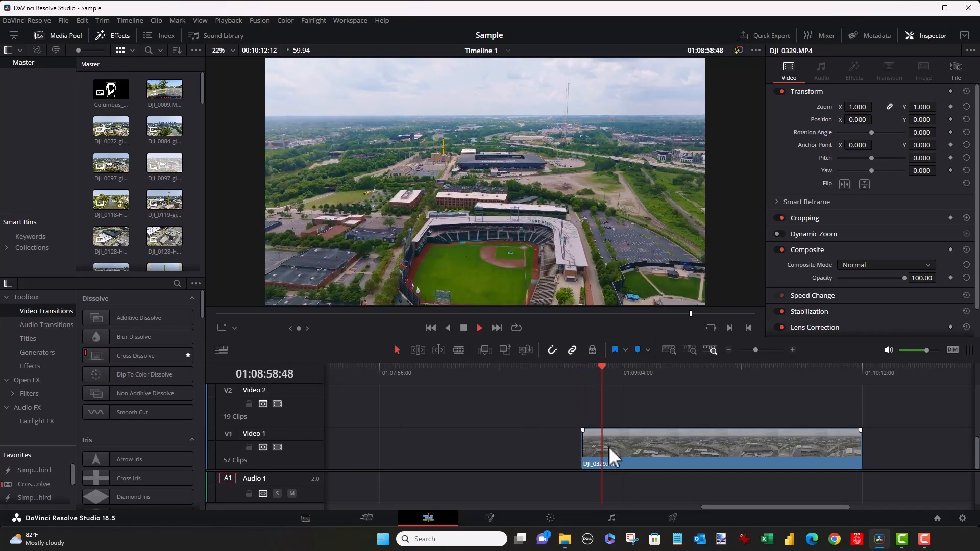
{"action": "key", "text": "space"}
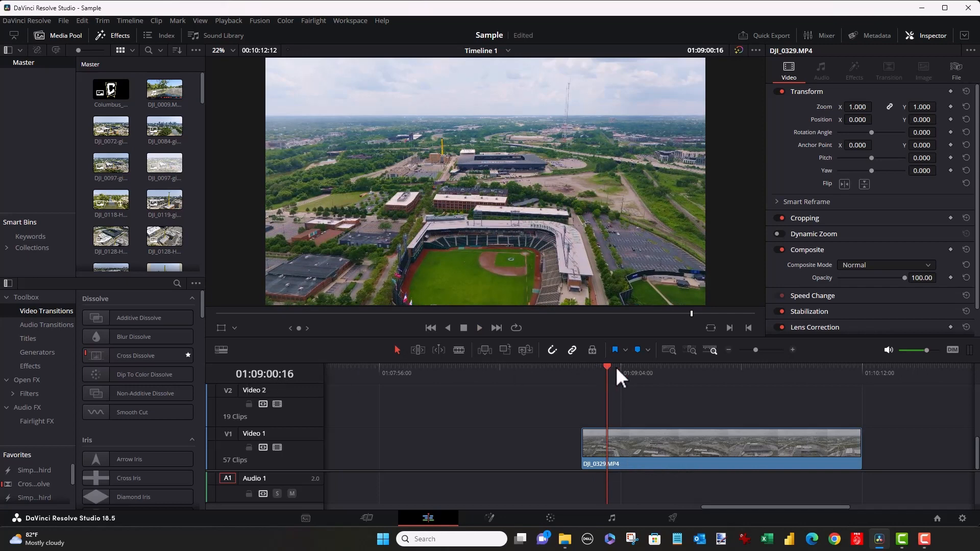
{"action": "left_click", "coordinate": [583, 378]}
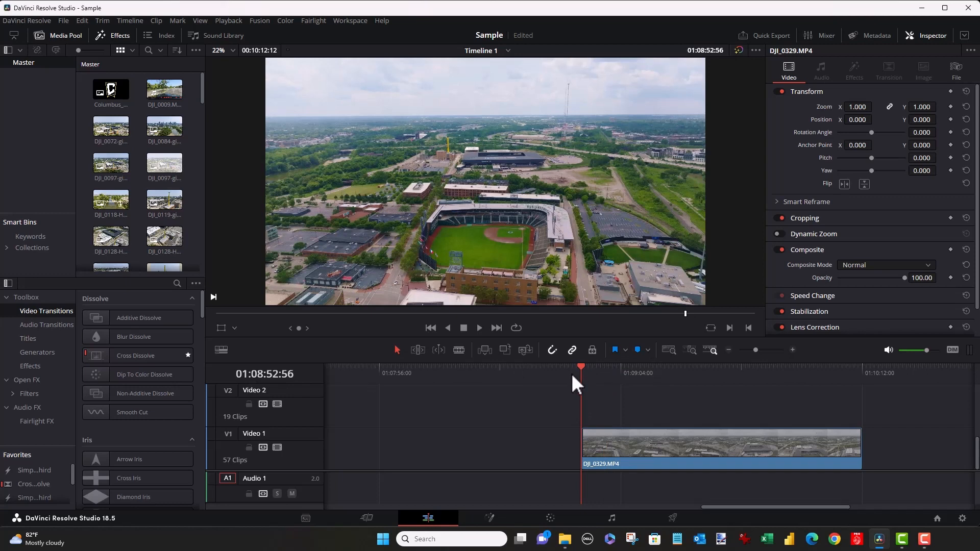
Trim about 10 seconds off the start of DJI_0329.MP4 and place the playhead at the trimmed edge, 01:09:02:59.
{"action": "left_click", "coordinate": [611, 451]}
{"action": "key", "text": "ctrl+equal"}
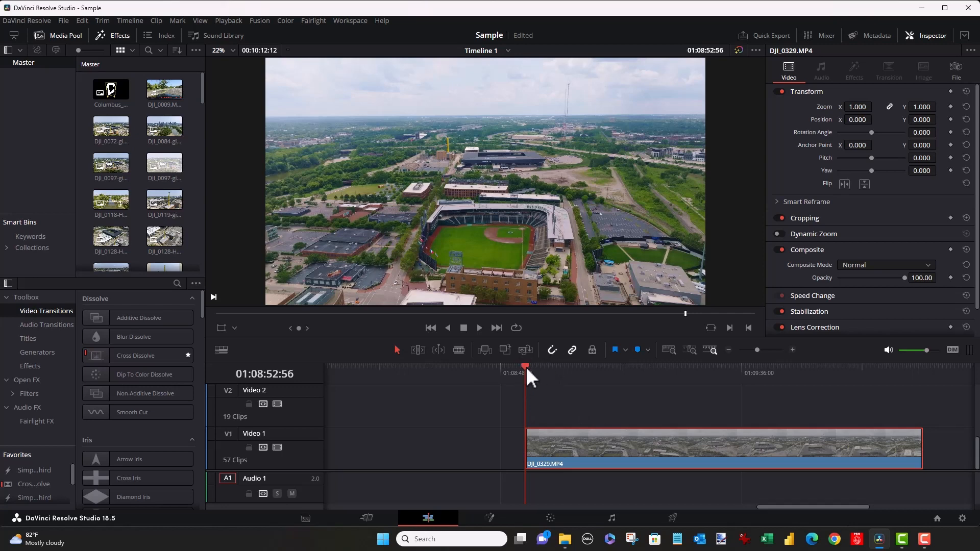
{"action": "left_click", "coordinate": [533, 449]}
{"action": "left_click_drag", "start_coordinate": [533, 449], "coordinate": [585, 445]}
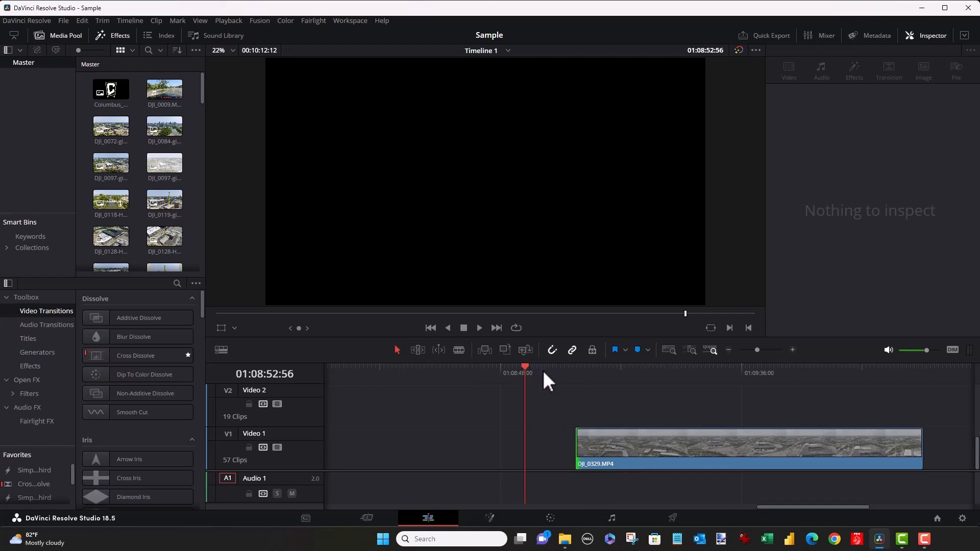
{"action": "left_click", "coordinate": [575, 370]}
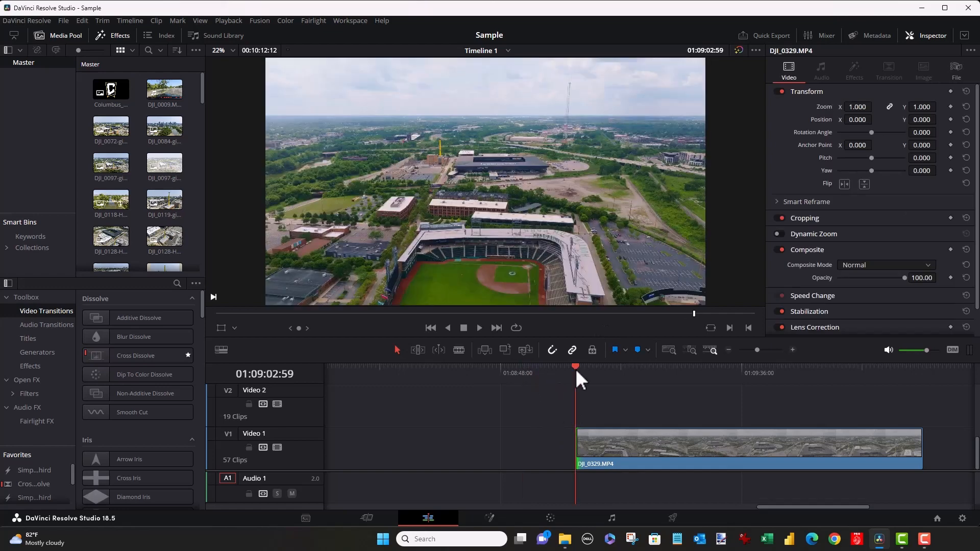
Undo the start trim and split the DJI_0329.MP4 clip at 01:09:02:59.
{"action": "left_click", "coordinate": [86, 18]}
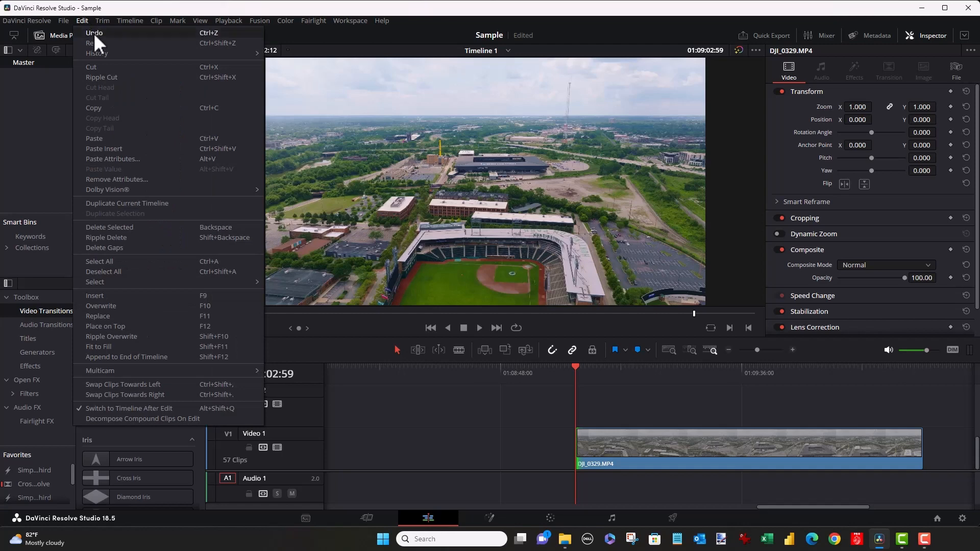
{"action": "left_click", "coordinate": [93, 33]}
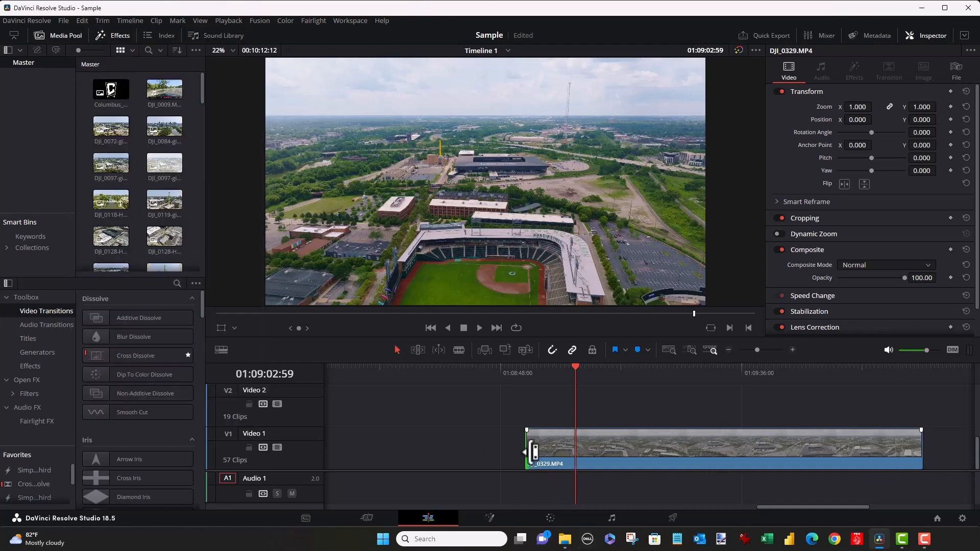
{"action": "left_click", "coordinate": [614, 445]}
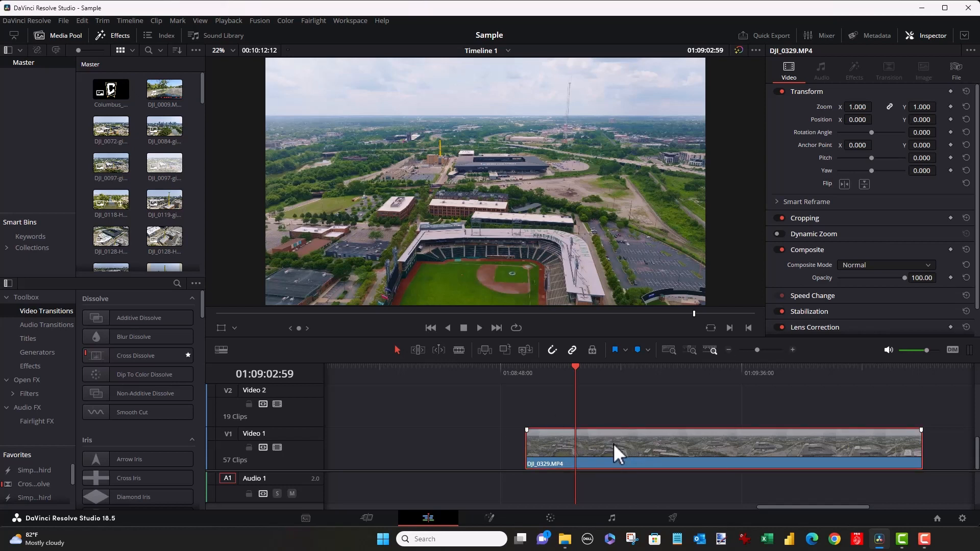
{"action": "key", "text": "ctrl+b"}
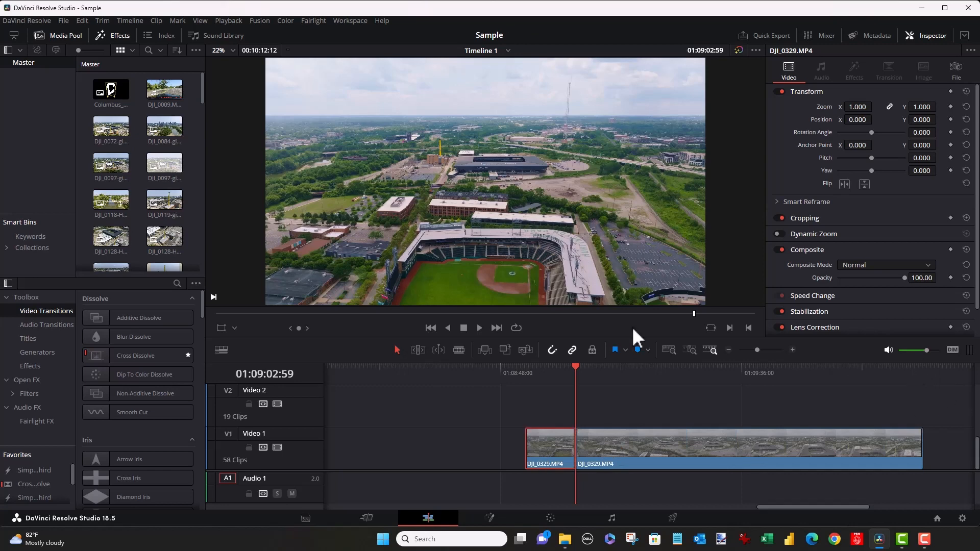
Trim about 10 seconds off the end of the second DJI_0329.MP4 segment and place the playhead at 01:10:02:03.
{"action": "left_click", "coordinate": [923, 371]}
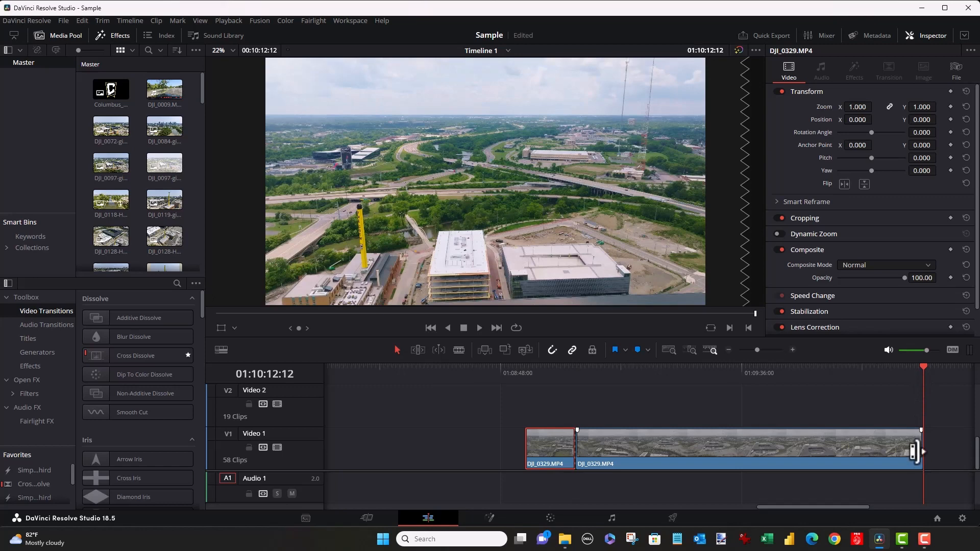
{"action": "left_click_drag", "start_coordinate": [915, 451], "coordinate": [865, 451]}
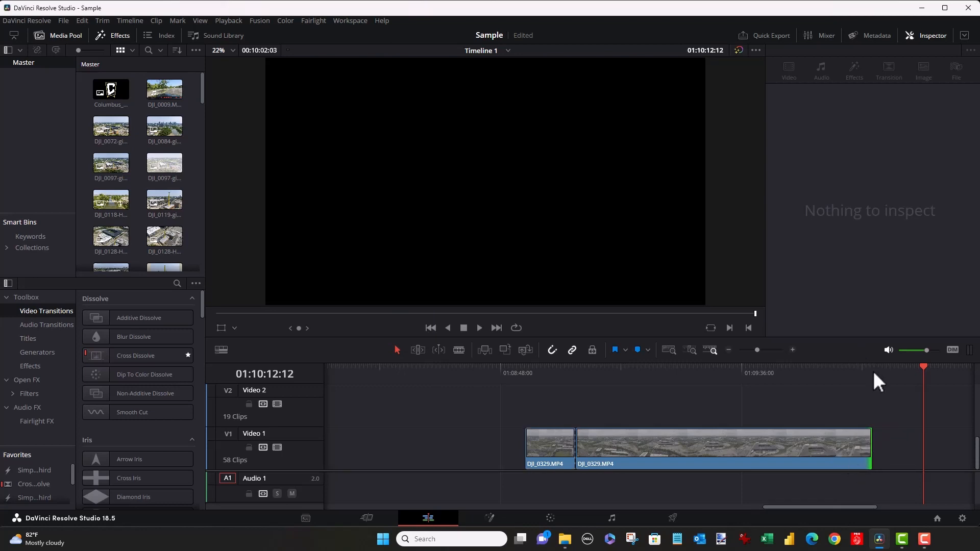
{"action": "left_click", "coordinate": [872, 368]}
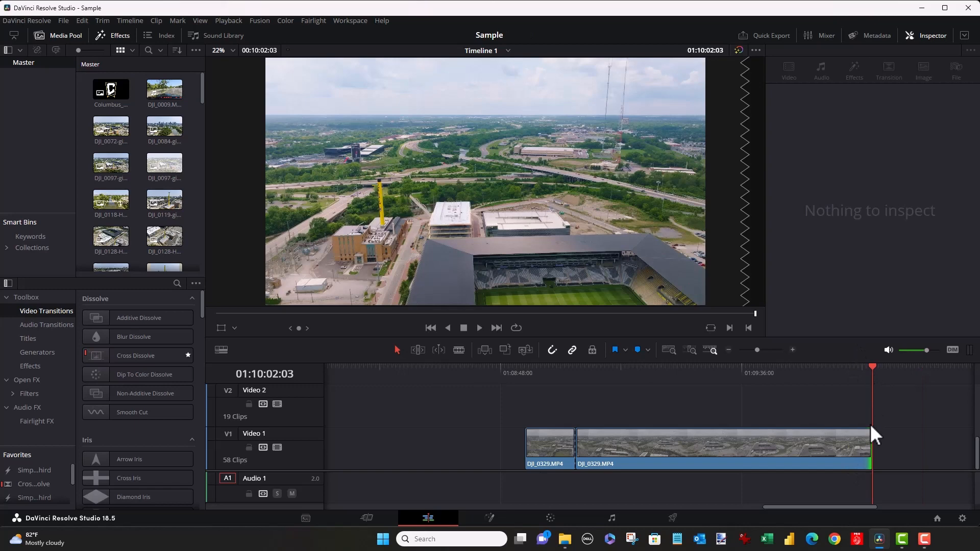
Undo the end trim and split the second DJI_0329.MP4 segment at 01:10:02:03.
{"action": "left_click", "coordinate": [81, 19]}
{"action": "left_click", "coordinate": [93, 32]}
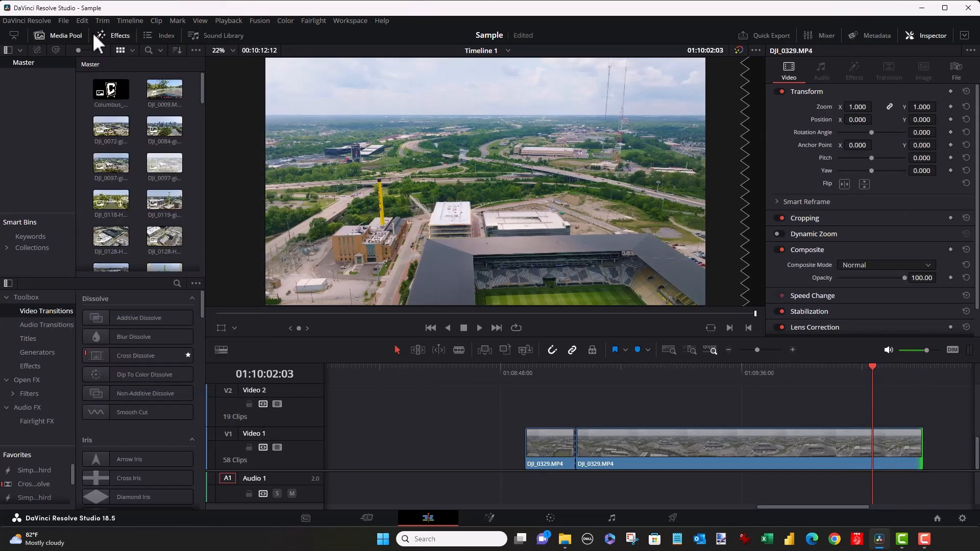
{"action": "left_click", "coordinate": [899, 450]}
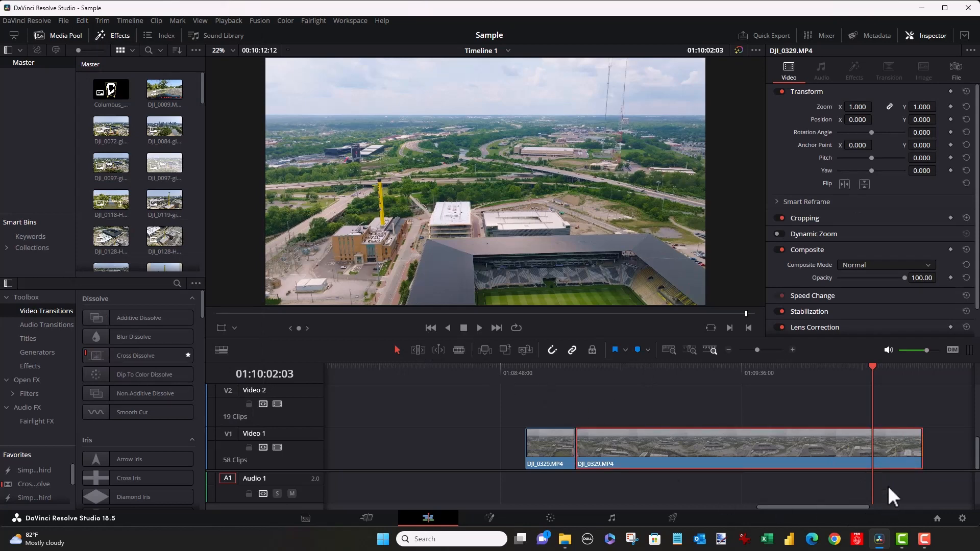
{"action": "key", "text": "ctrl+b"}
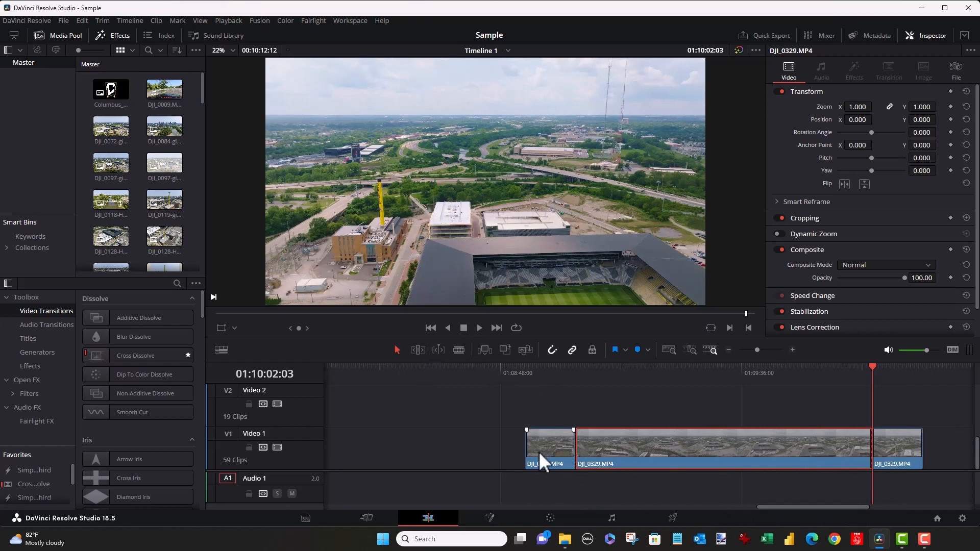
{"action": "left_click", "coordinate": [901, 449]}
{"action": "left_click", "coordinate": [550, 446]}
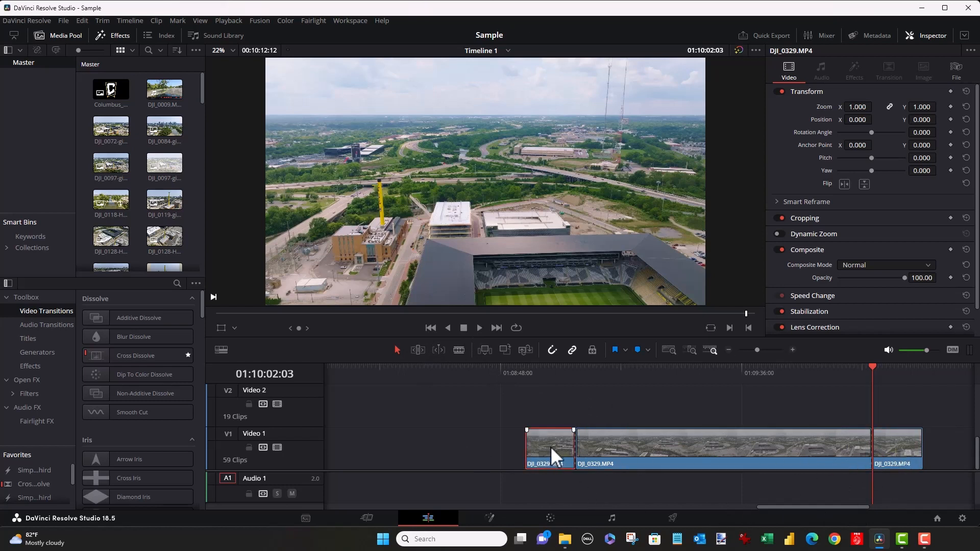
{"action": "left_click", "coordinate": [889, 449]}
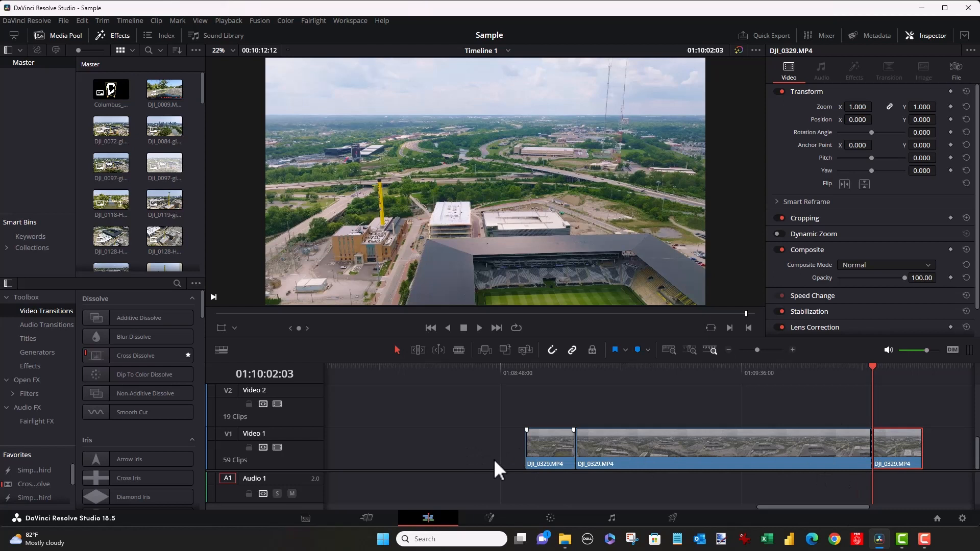
{"action": "left_click", "coordinate": [549, 454]}
{"action": "left_click", "coordinate": [894, 451]}
Change the speed of the middle DJI_0329.MP4 segment to 500% with Ripple Timeline enabled.
{"action": "left_click", "coordinate": [819, 457]}
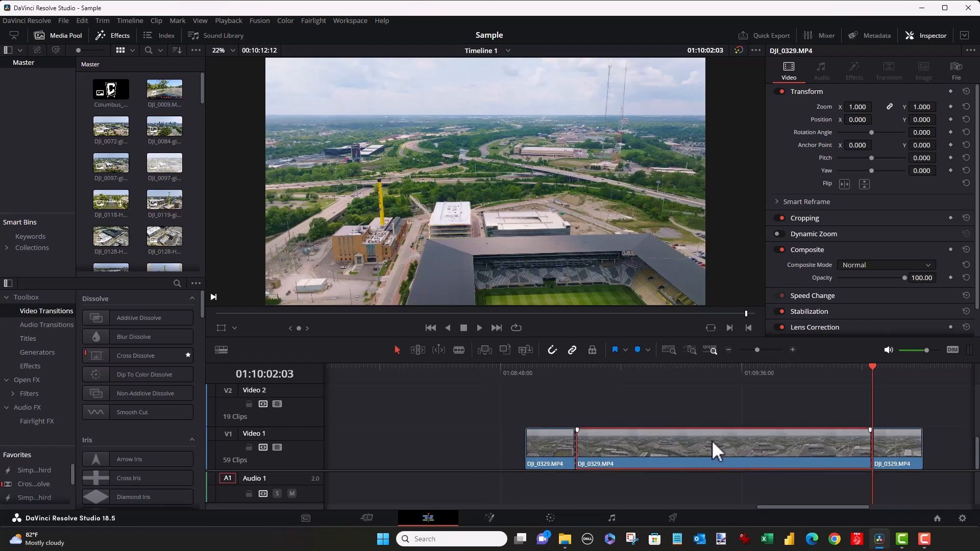
{"action": "key", "text": "r"}
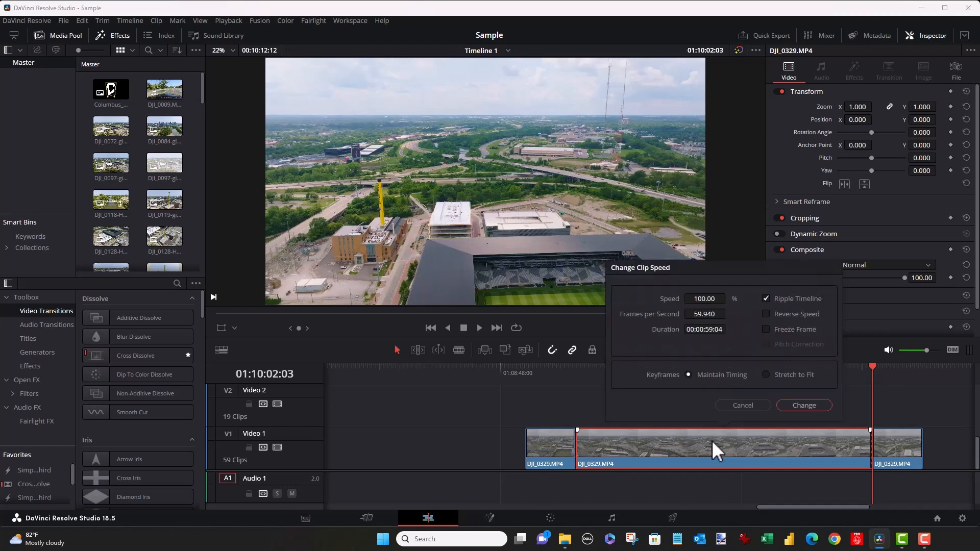
{"action": "left_click", "coordinate": [707, 300]}
{"action": "type", "text": "500"}
{"action": "left_click", "coordinate": [792, 409]}
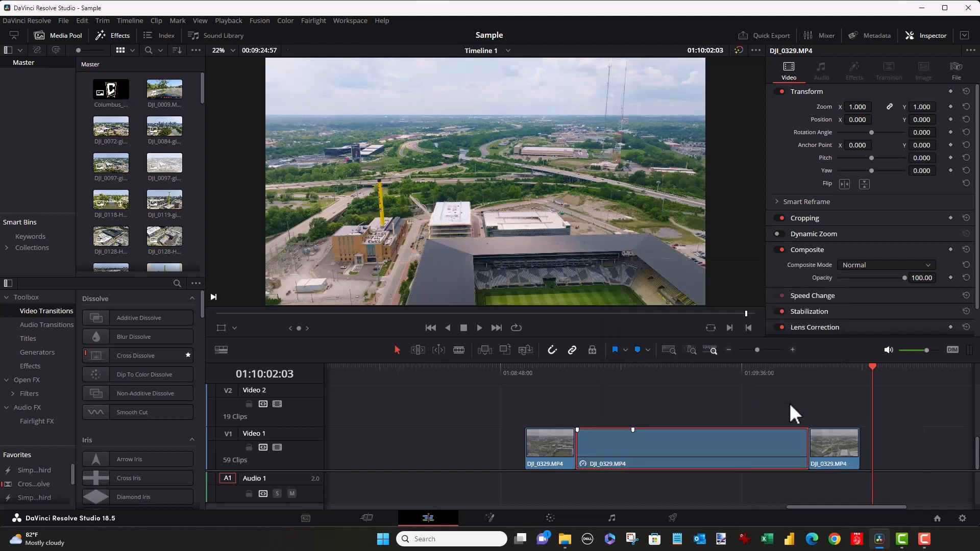
Play back parts of the first, the sped-up middle and the last DJI_0329.MP4 segments in turn.
{"action": "left_click", "coordinate": [529, 373]}
{"action": "key", "text": "space"}
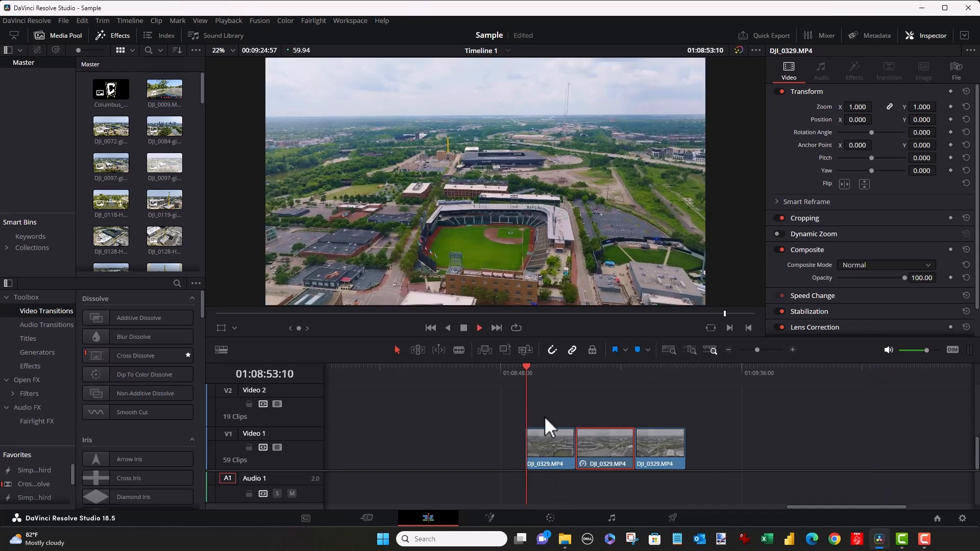
{"action": "key", "text": "space"}
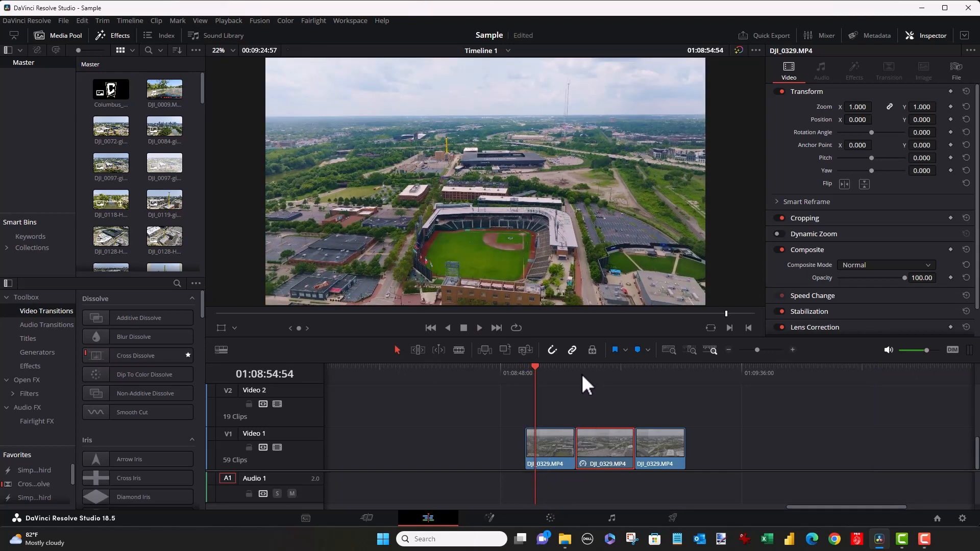
{"action": "left_click", "coordinate": [574, 373]}
{"action": "key", "text": "space"}
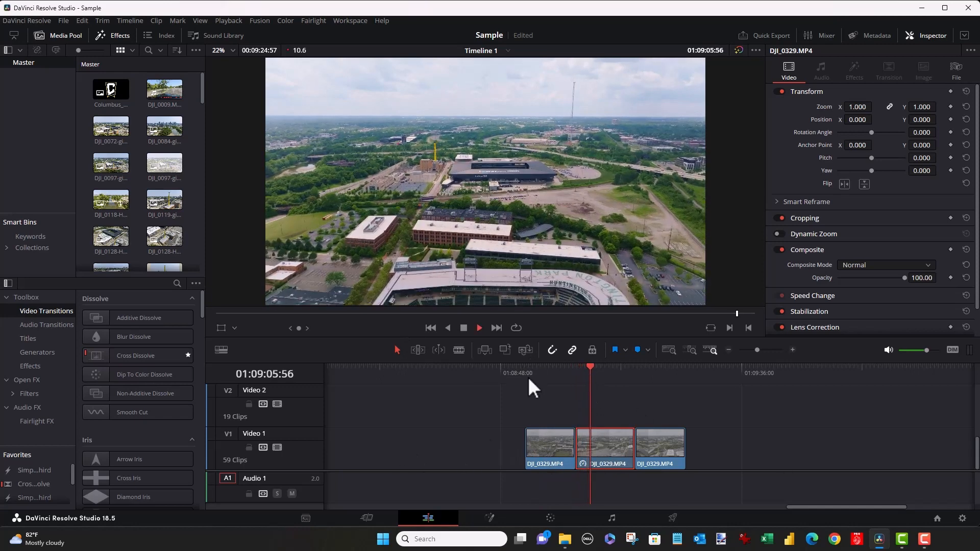
{"action": "key", "text": "space"}
{"action": "left_click", "coordinate": [635, 374]}
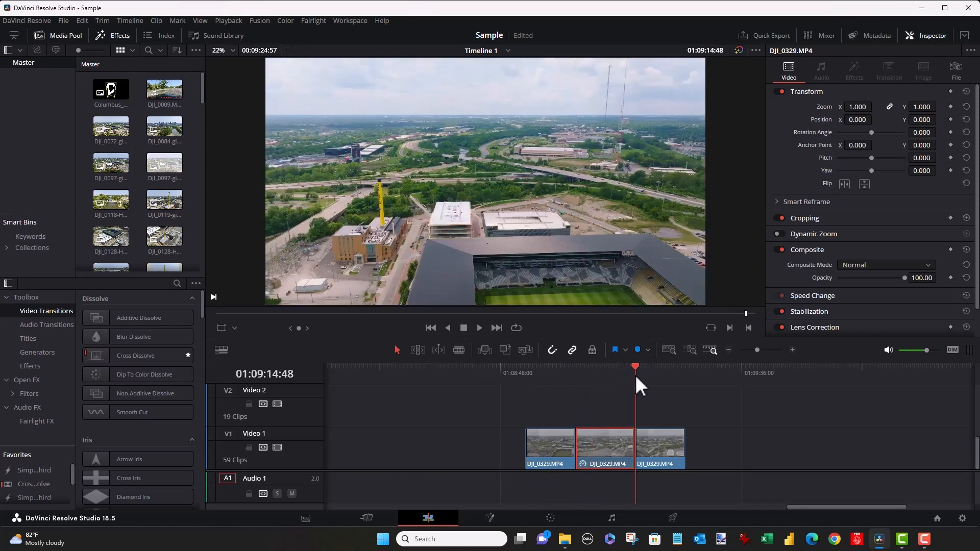
{"action": "key", "text": "space"}
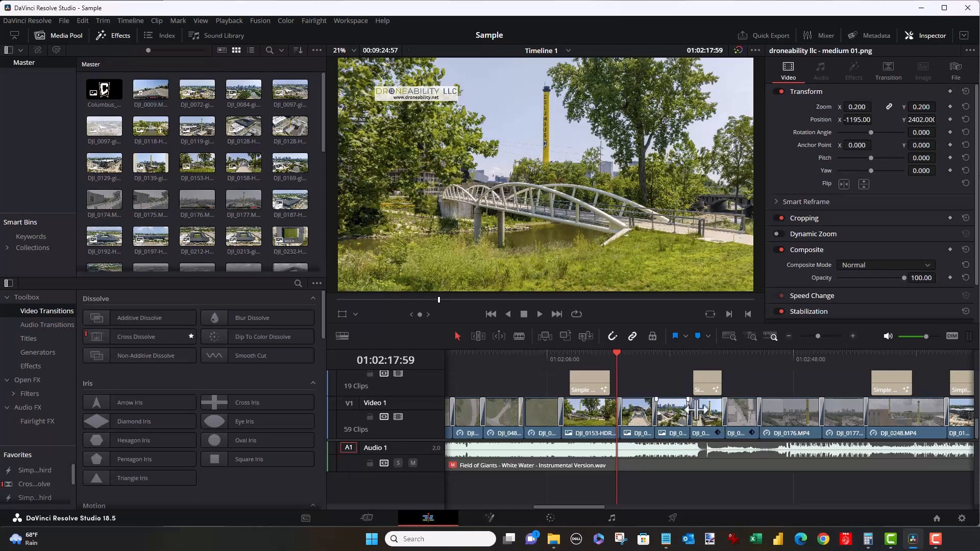
Ripple delete the DJI_0158-HDR image clip just after the playhead on Video 1, and restore it.
{"action": "left_click", "coordinate": [639, 414]}
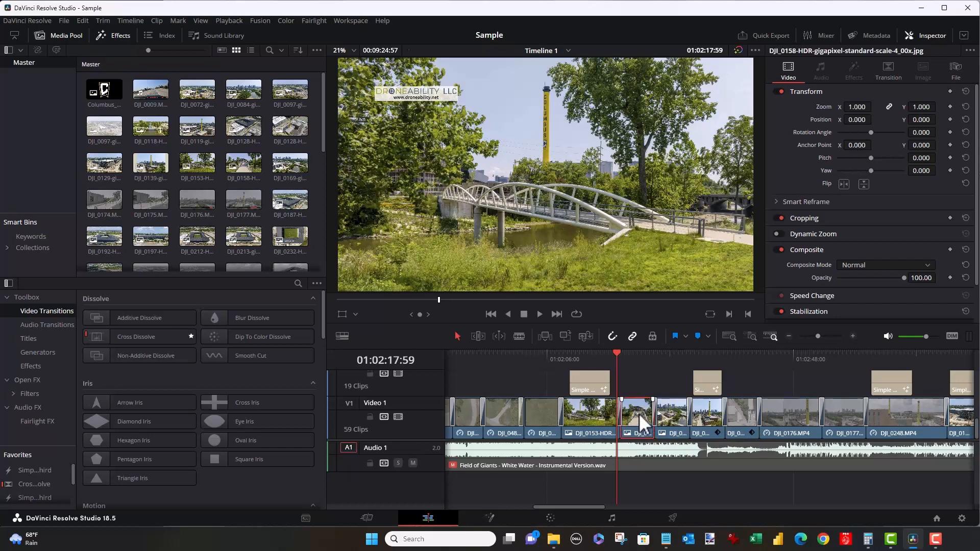
{"action": "key", "text": "Delete"}
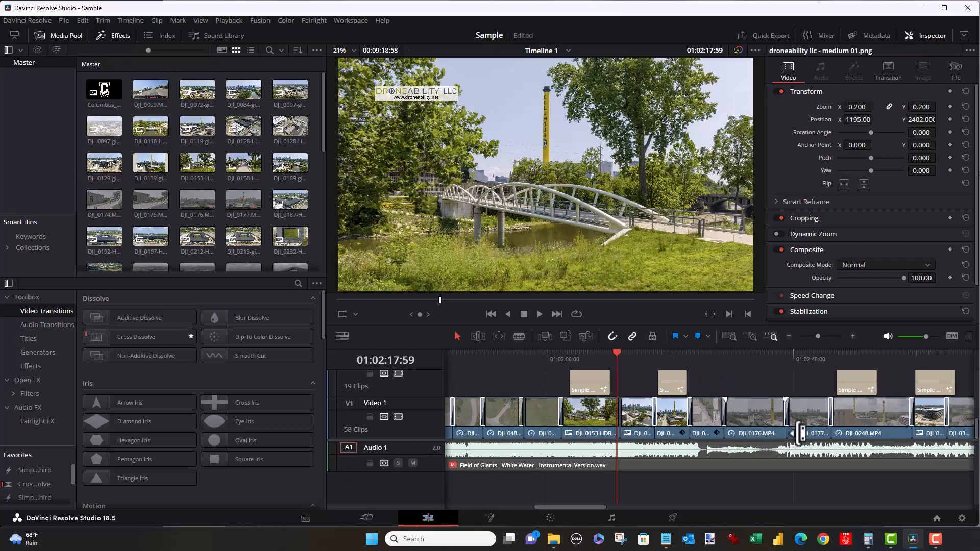
{"action": "key", "text": "ctrl+s"}
{"action": "key", "text": "ctrl+shift+v"}
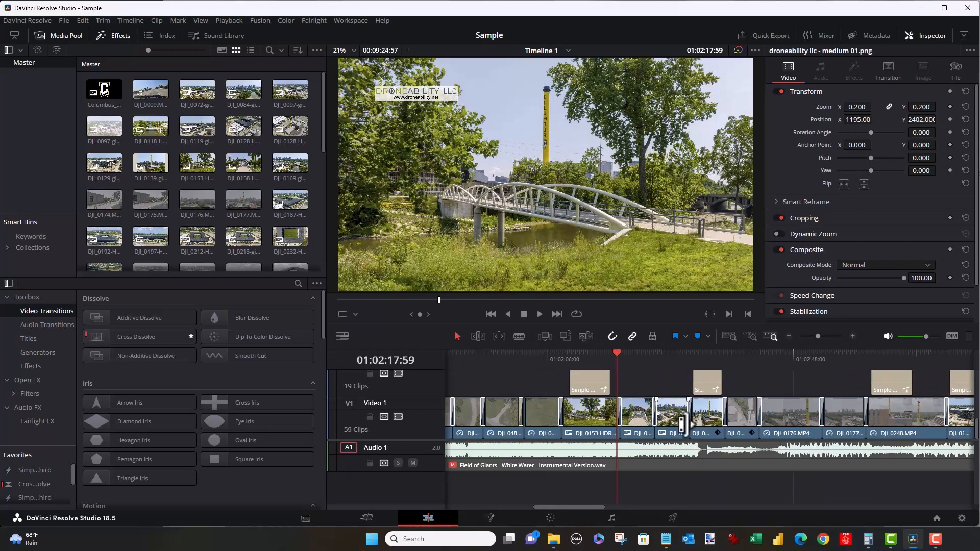
Delete the DJI_0158-HDR image clip just after the playhead on Video 1, leaving its gap open.
{"action": "left_click", "coordinate": [637, 421]}
{"action": "left_click", "coordinate": [637, 412]}
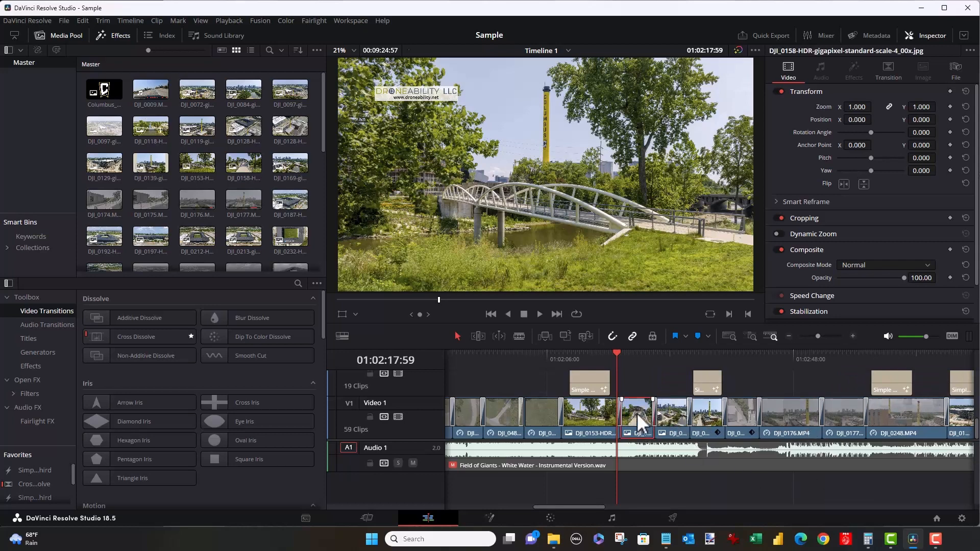
{"action": "key", "text": "BackSpace"}
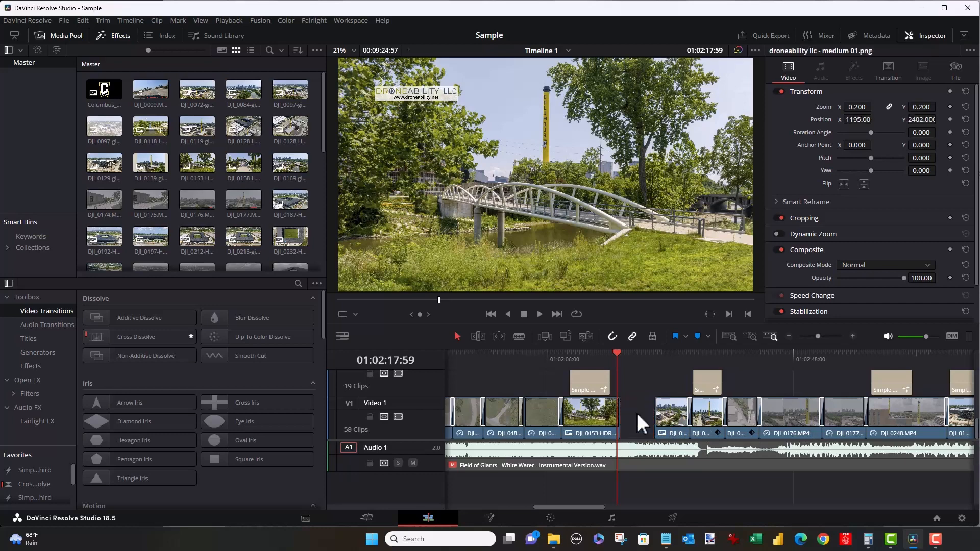